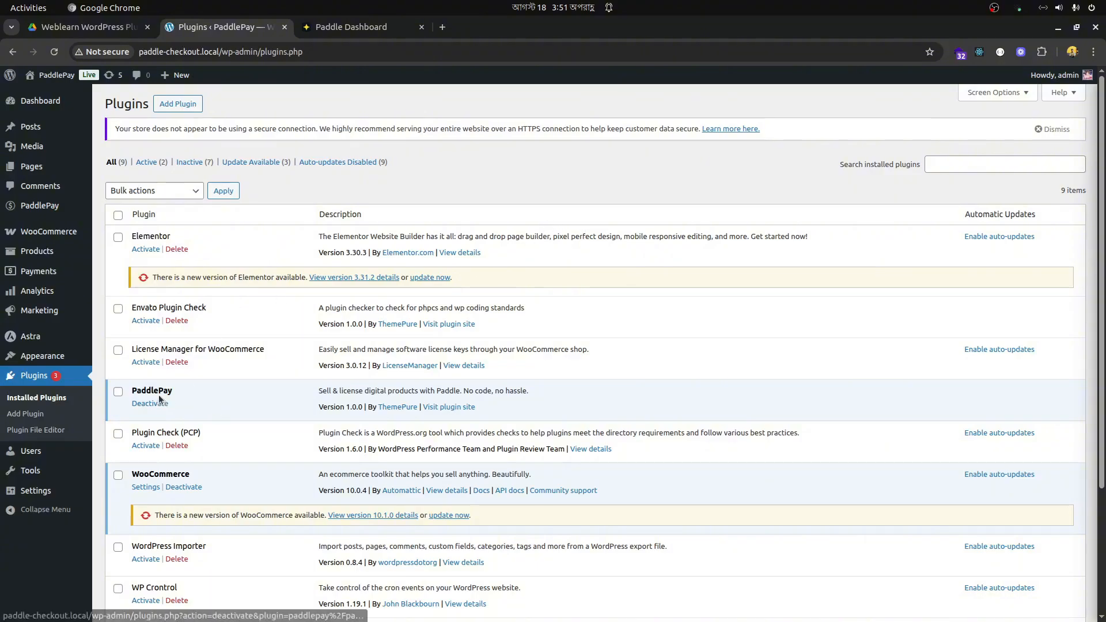
- Open the PaddlePay analytics overview and review the revenue cards, sales chart, subscription funnel, license insights and top products
{"action": "mouse_move", "coordinate": [52, 208]}
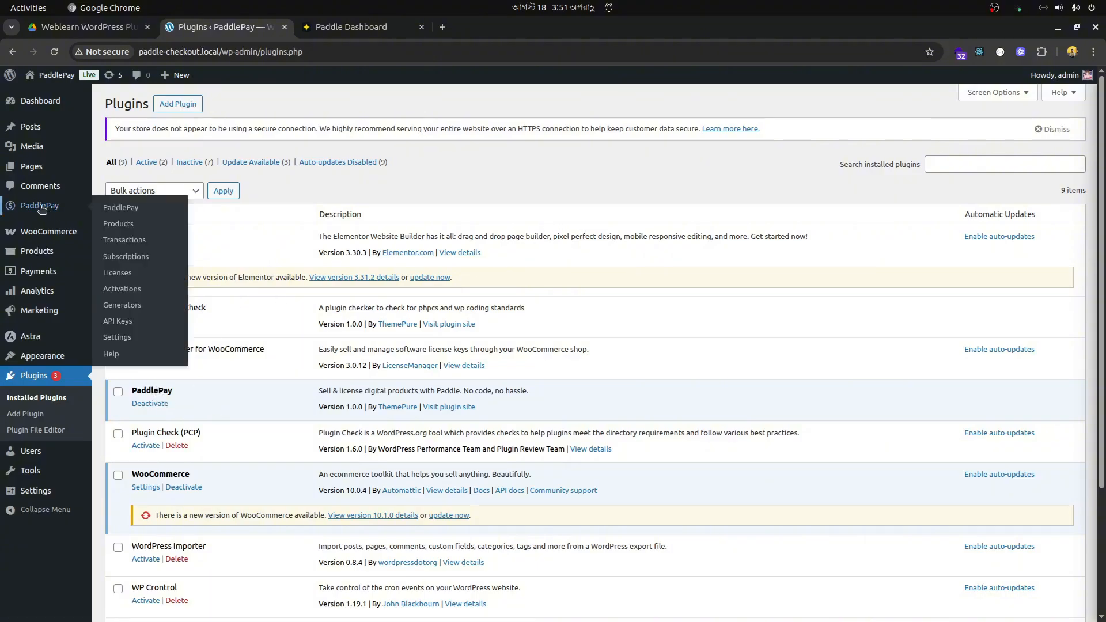
{"action": "left_click", "coordinate": [122, 209]}
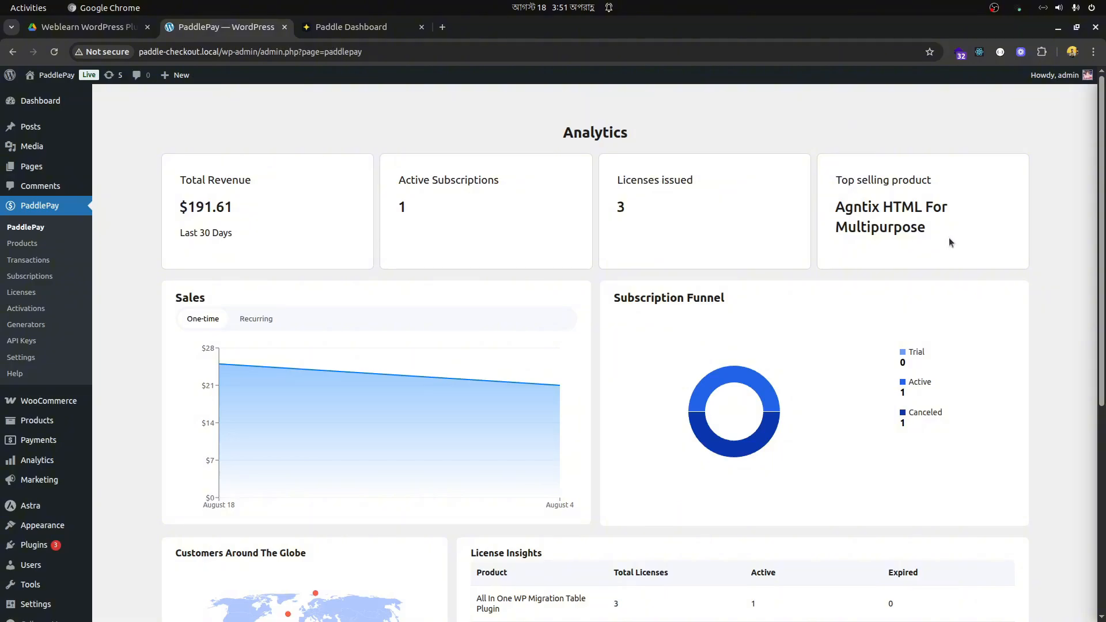
{"action": "left_click_drag", "start_coordinate": [925, 228], "coordinate": [835, 208]}
{"action": "scroll", "coordinate": [824, 263], "scroll_direction": "down", "scroll_amount": 6}
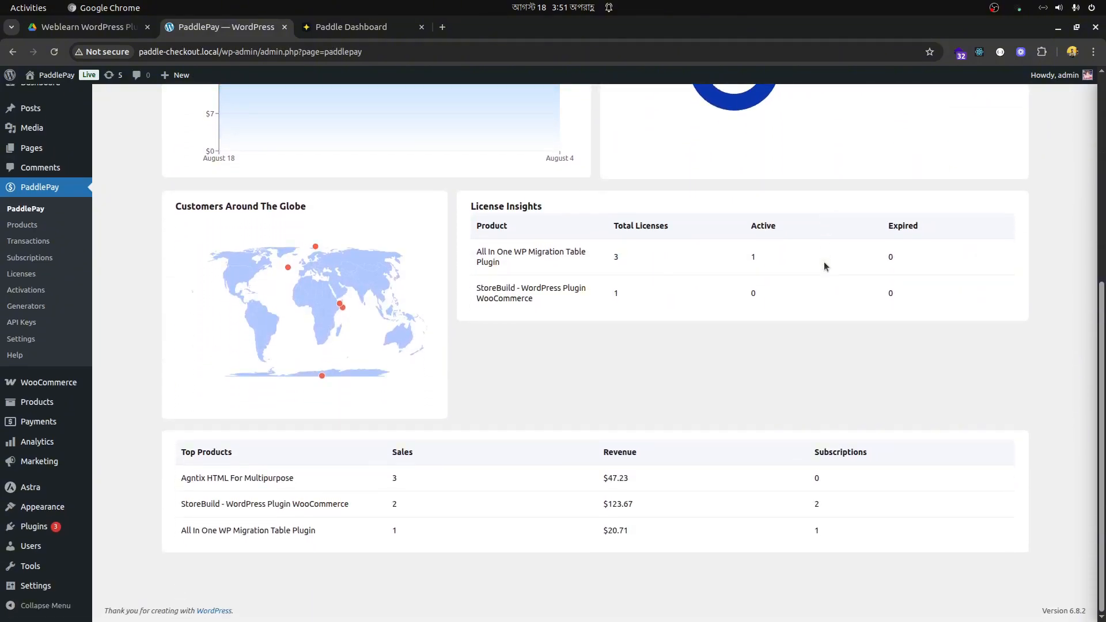
{"action": "scroll", "coordinate": [824, 262], "scroll_direction": "up", "scroll_amount": 4}
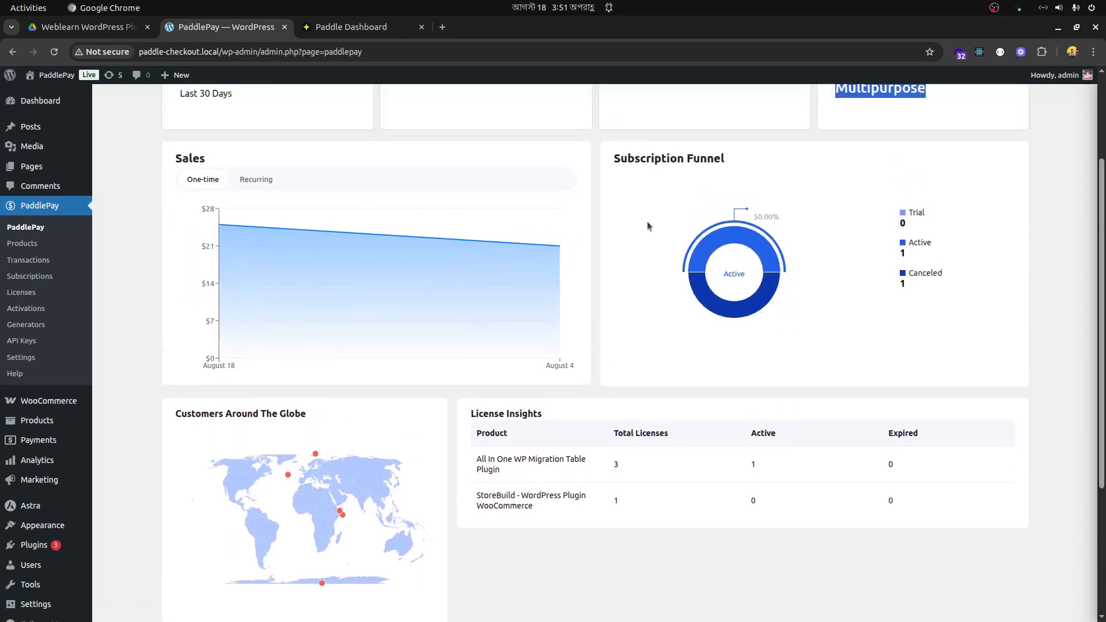
{"action": "scroll", "coordinate": [402, 289], "scroll_direction": "down", "scroll_amount": 4}
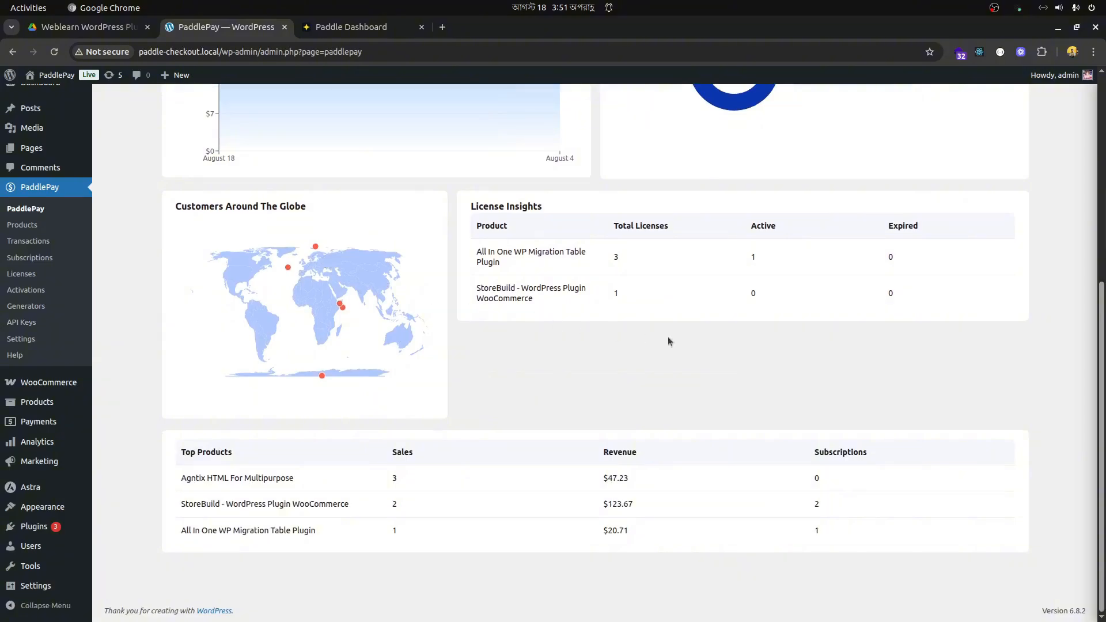
{"action": "scroll", "coordinate": [677, 340], "scroll_direction": "up", "scroll_amount": 5}
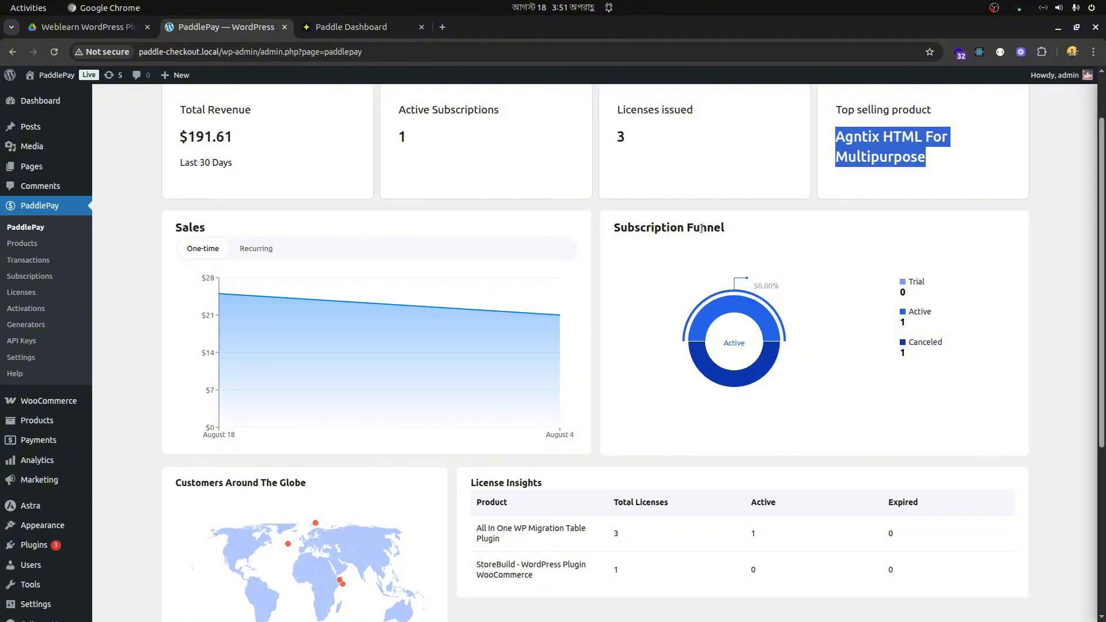
{"action": "scroll", "coordinate": [561, 289], "scroll_direction": "up", "scroll_amount": 2}
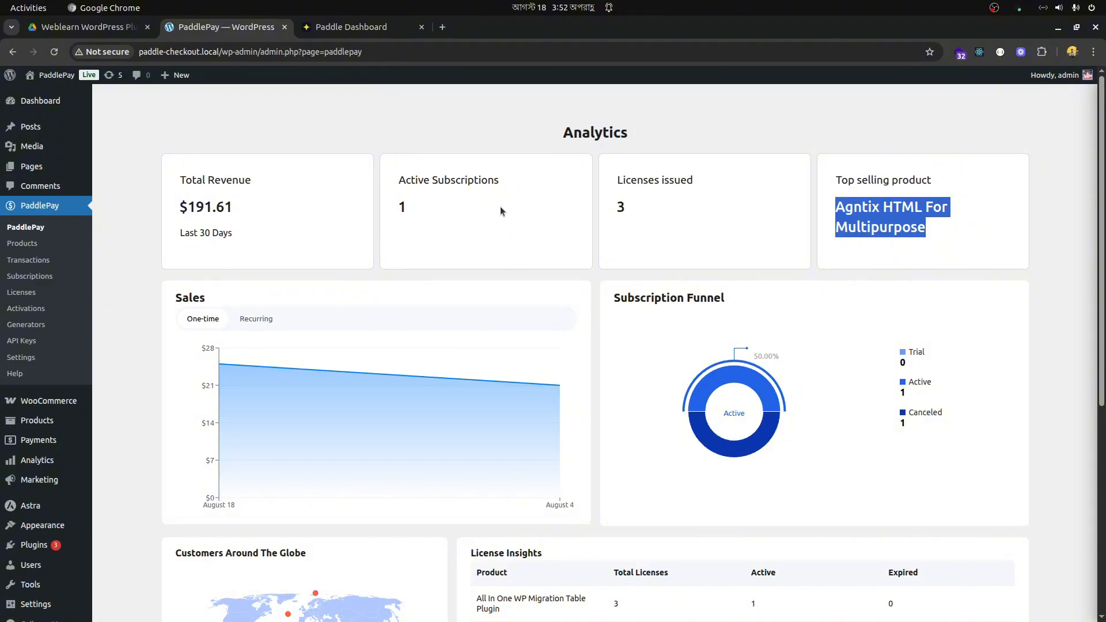
- Open the PaddlePay Checkout gateway's configuration from the WooCommerce payment settings
{"action": "mouse_move", "coordinate": [49, 408]}
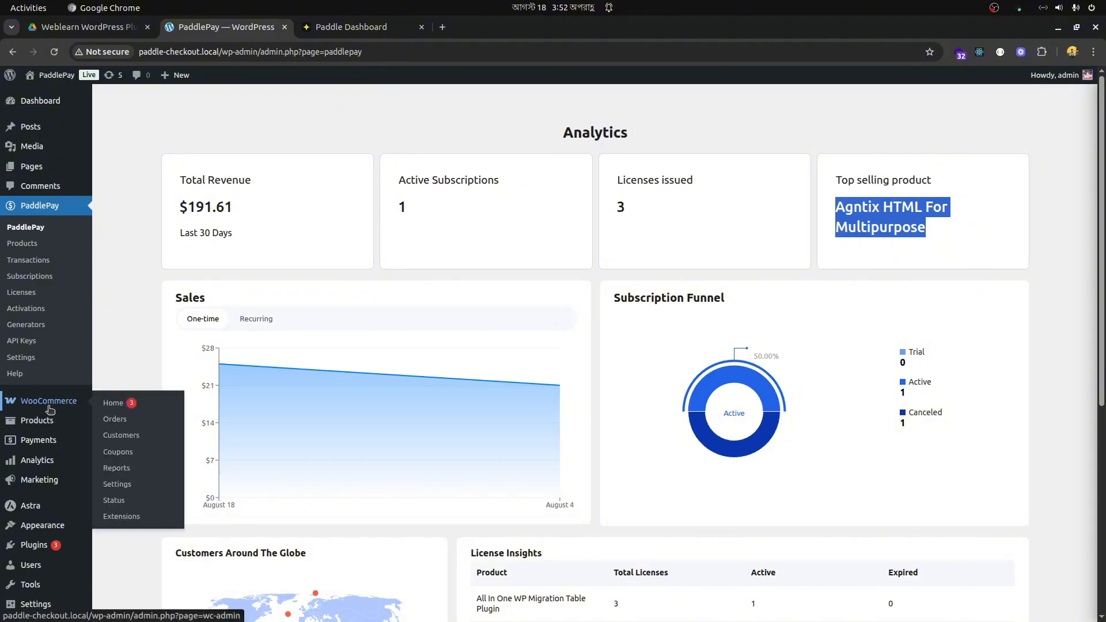
{"action": "left_click", "coordinate": [124, 489]}
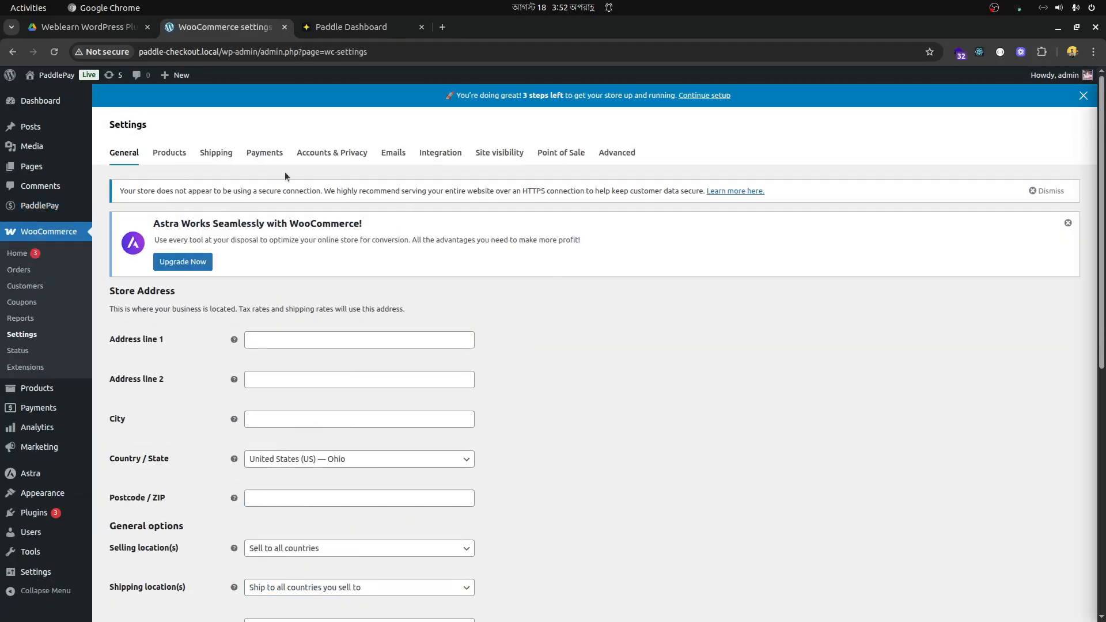
{"action": "left_click", "coordinate": [259, 154]}
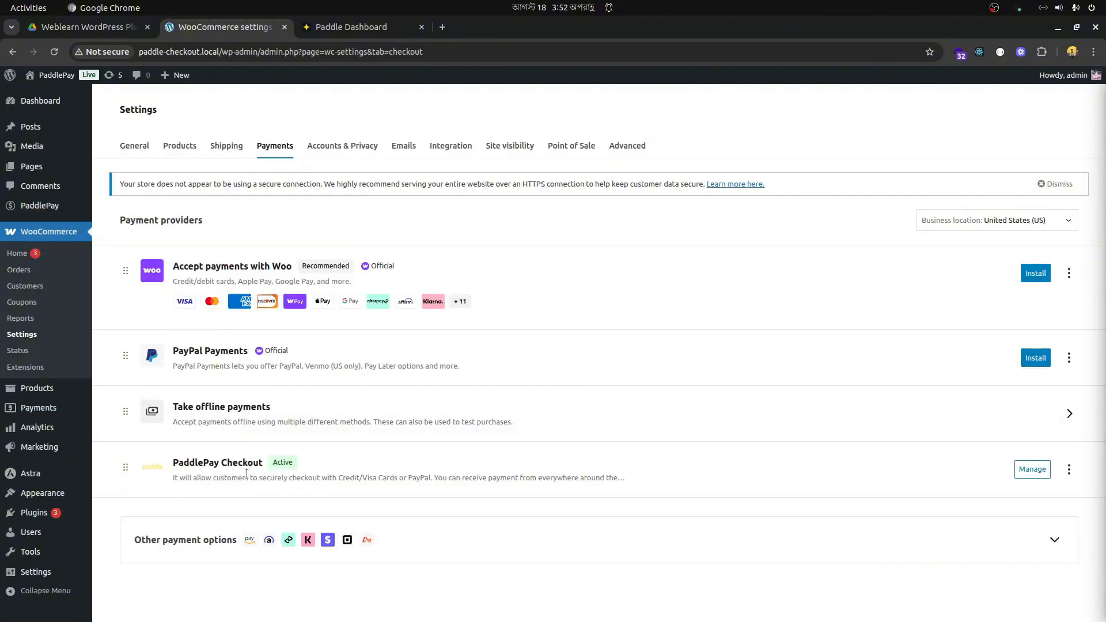
{"action": "left_click", "coordinate": [1032, 469]}
{"action": "scroll", "coordinate": [525, 288], "scroll_direction": "down", "scroll_amount": 3}
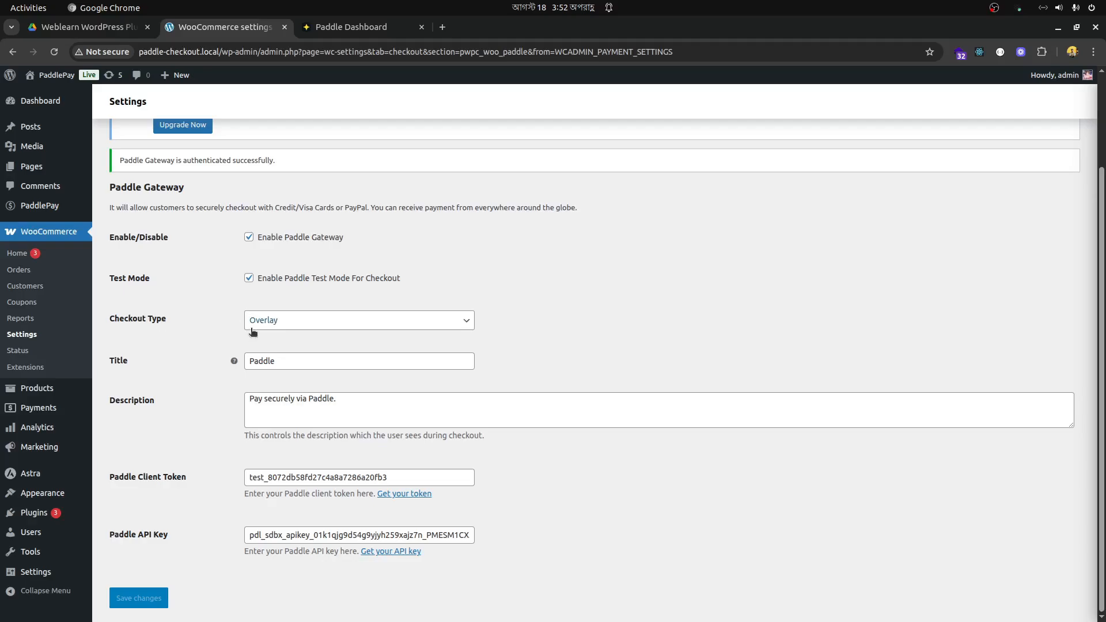
- Examine the Paddle gateway's checkout type options, title and description without changing them
{"action": "left_click", "coordinate": [312, 323]}
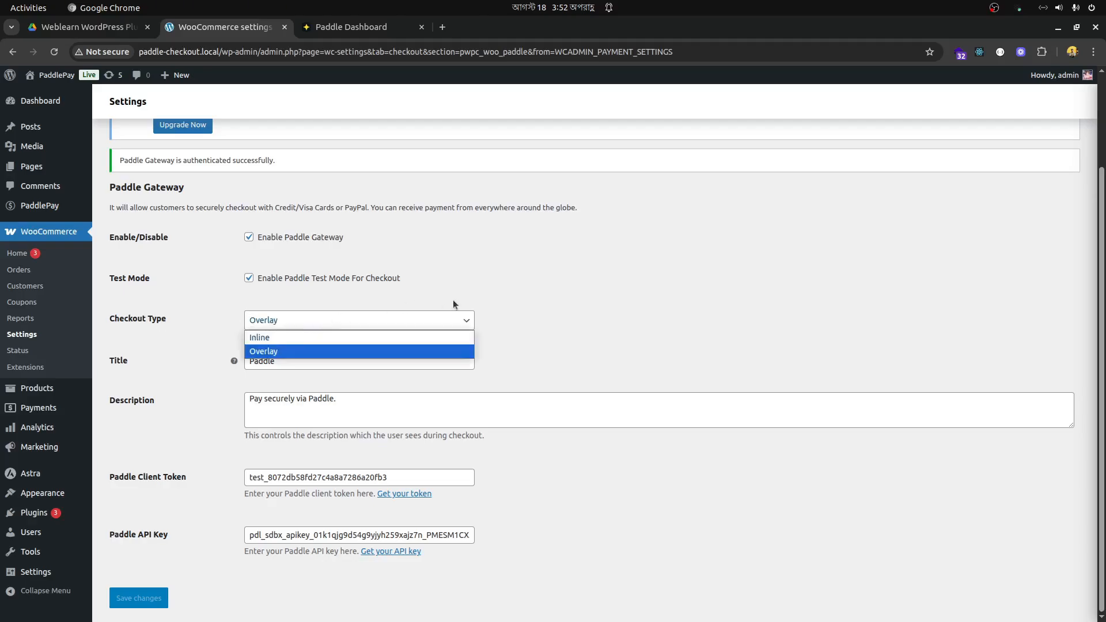
{"action": "left_click", "coordinate": [531, 300]}
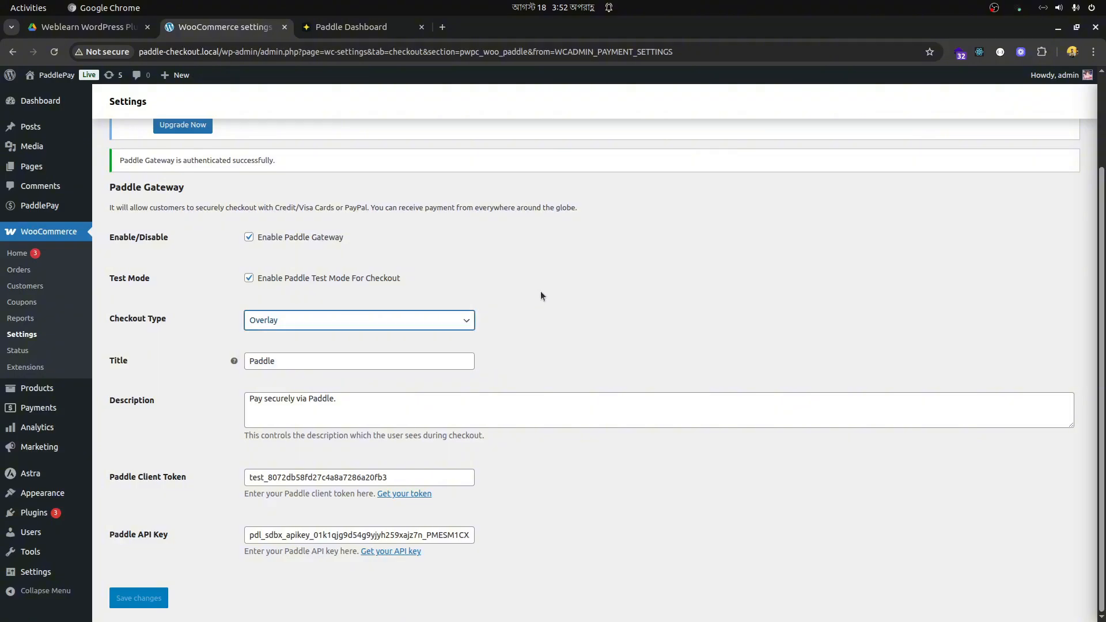
{"action": "left_click", "coordinate": [313, 359]}
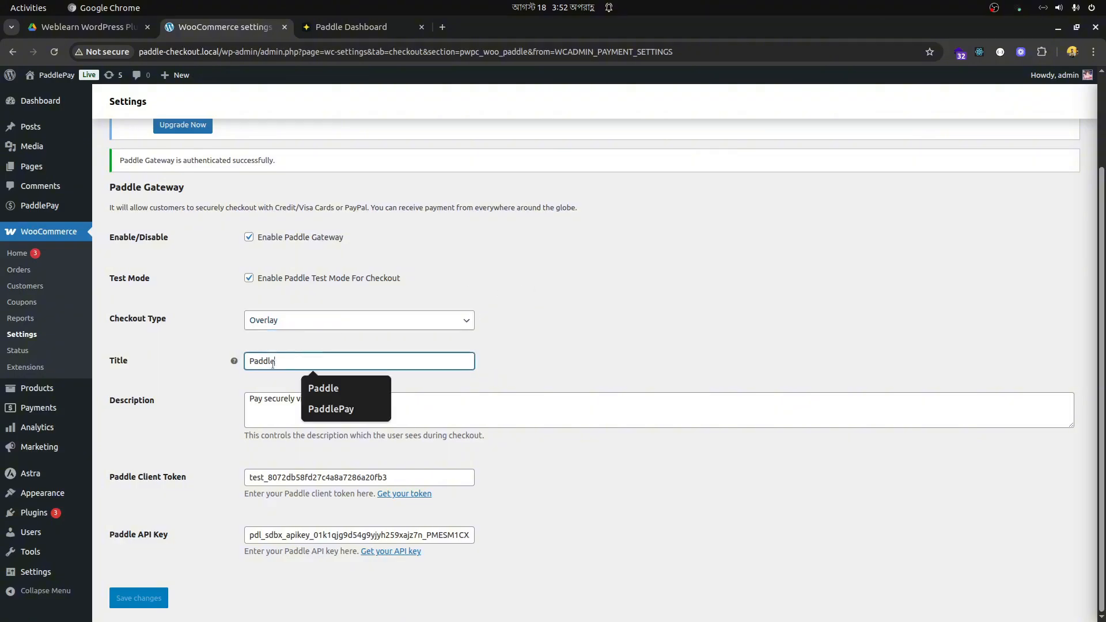
{"action": "left_click", "coordinate": [456, 412]}
{"action": "key", "text": "ctrl+a"}
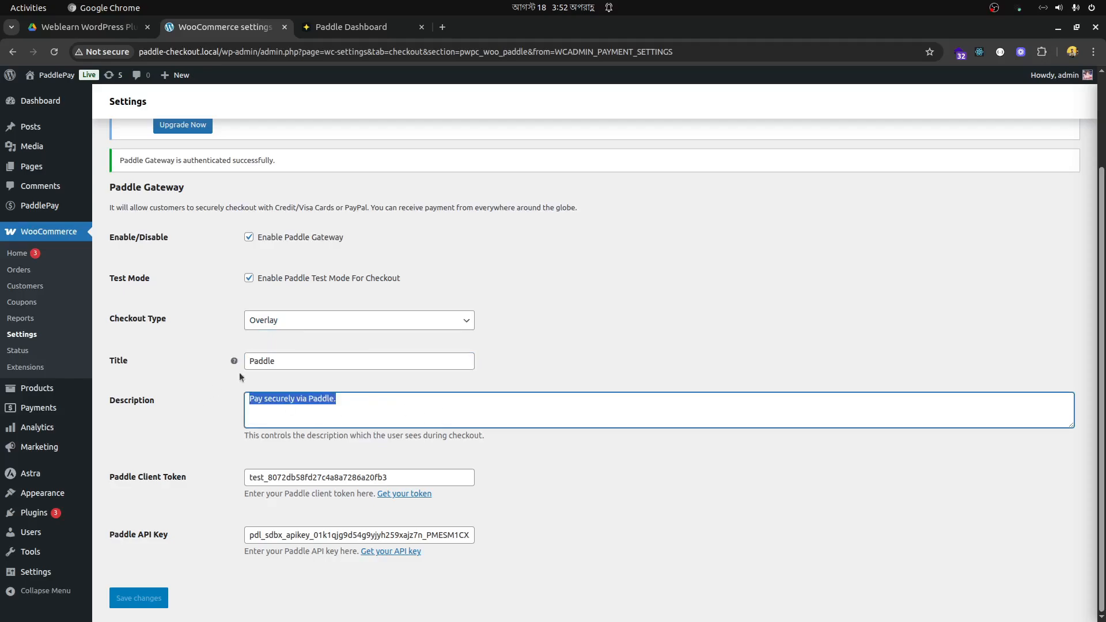
{"action": "left_click", "coordinate": [624, 265]}
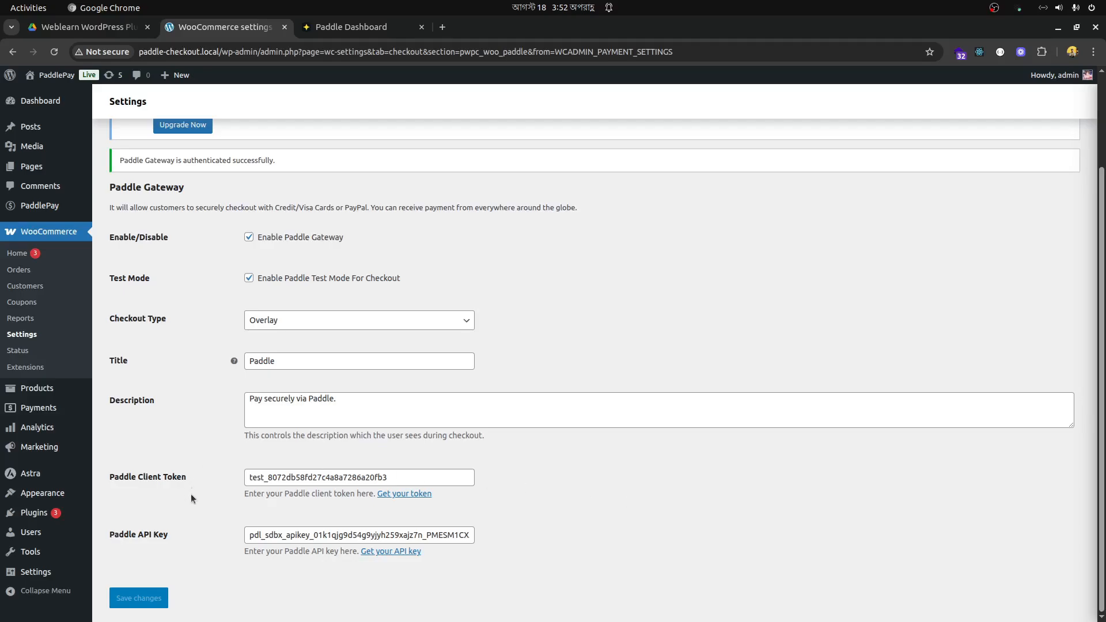
{"action": "left_click", "coordinate": [542, 489]}
- Switch to the Paddle dashboard and view the API keys and client-side tokens on the developer Authentication page
{"action": "left_click", "coordinate": [369, 27]}
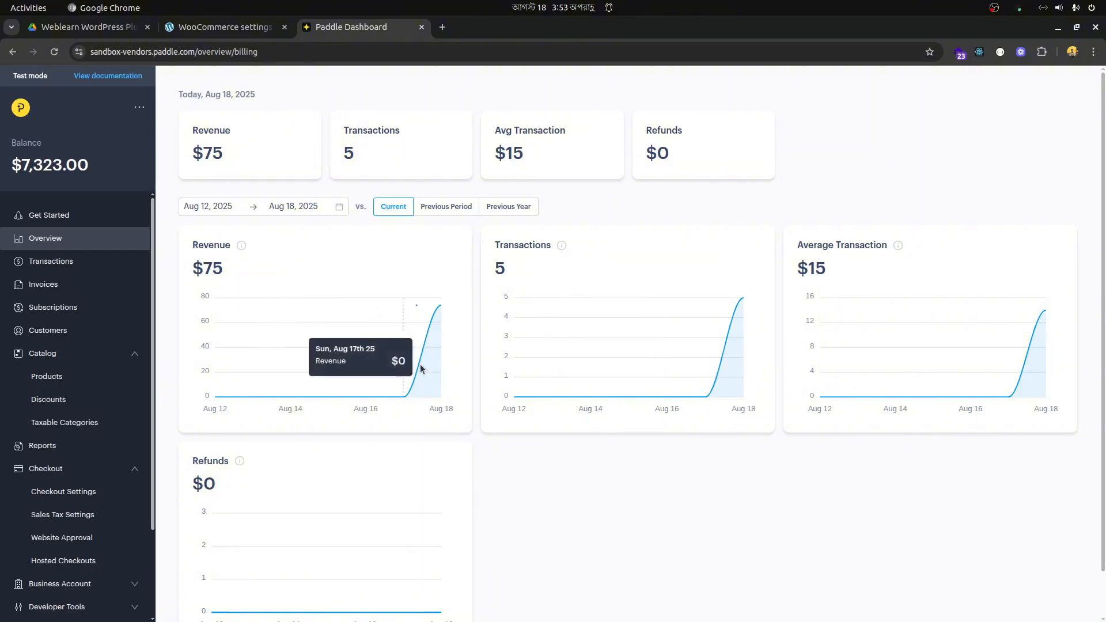
{"action": "scroll", "coordinate": [421, 369], "scroll_direction": "down", "scroll_amount": 2}
{"action": "scroll", "coordinate": [782, 401], "scroll_direction": "up", "scroll_amount": 2}
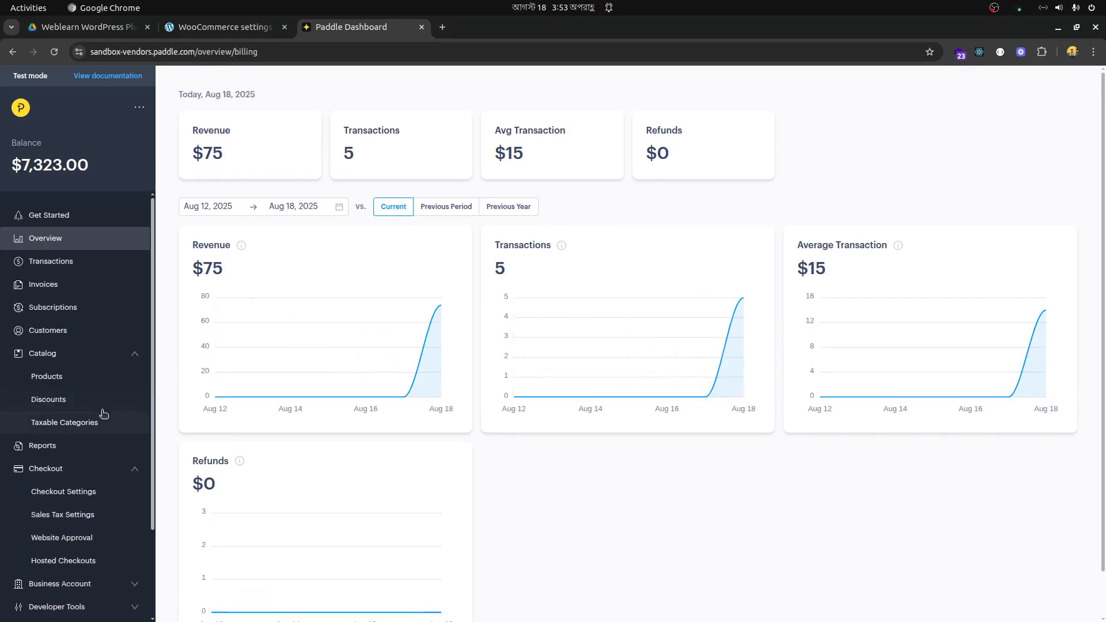
{"action": "scroll", "coordinate": [88, 380], "scroll_direction": "down", "scroll_amount": 2}
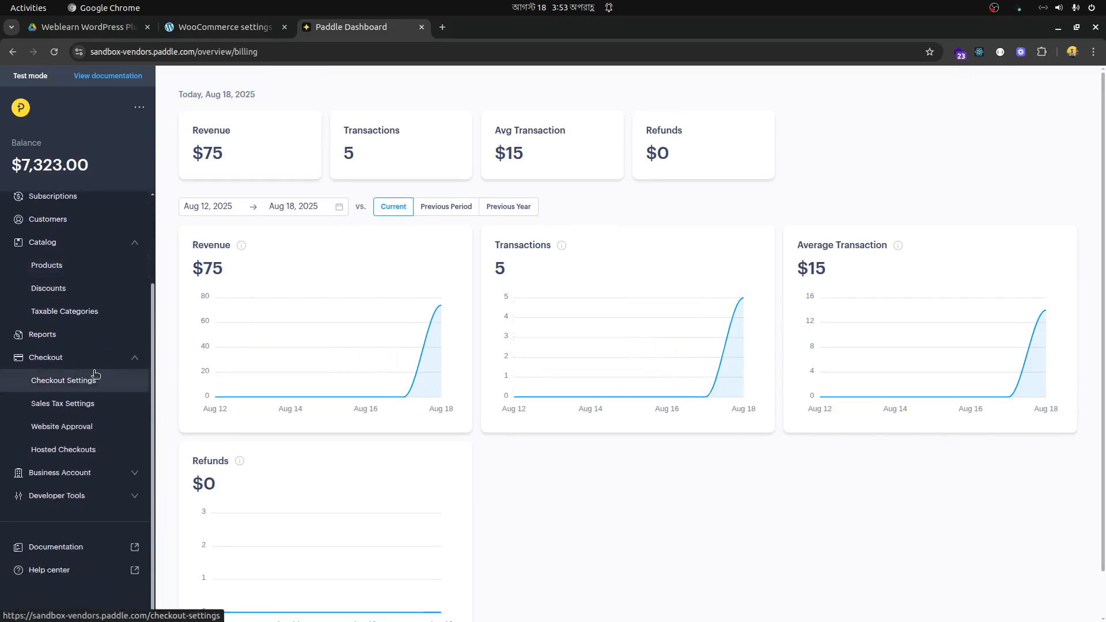
{"action": "left_click", "coordinate": [114, 496]}
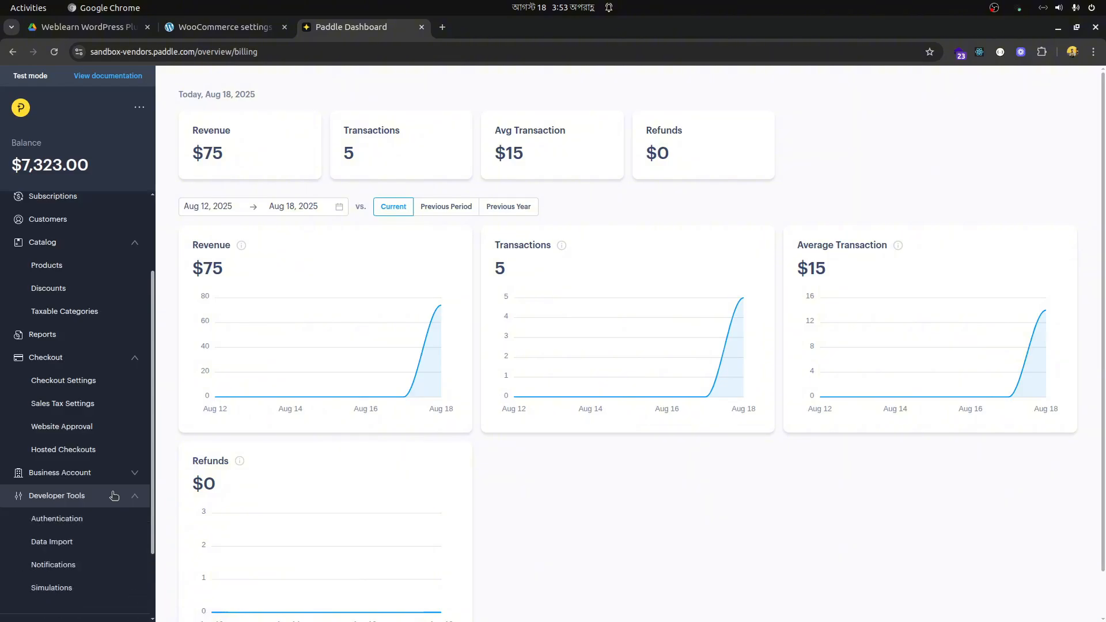
{"action": "scroll", "coordinate": [114, 496], "scroll_direction": "down", "scroll_amount": 2}
{"action": "left_click", "coordinate": [57, 426]}
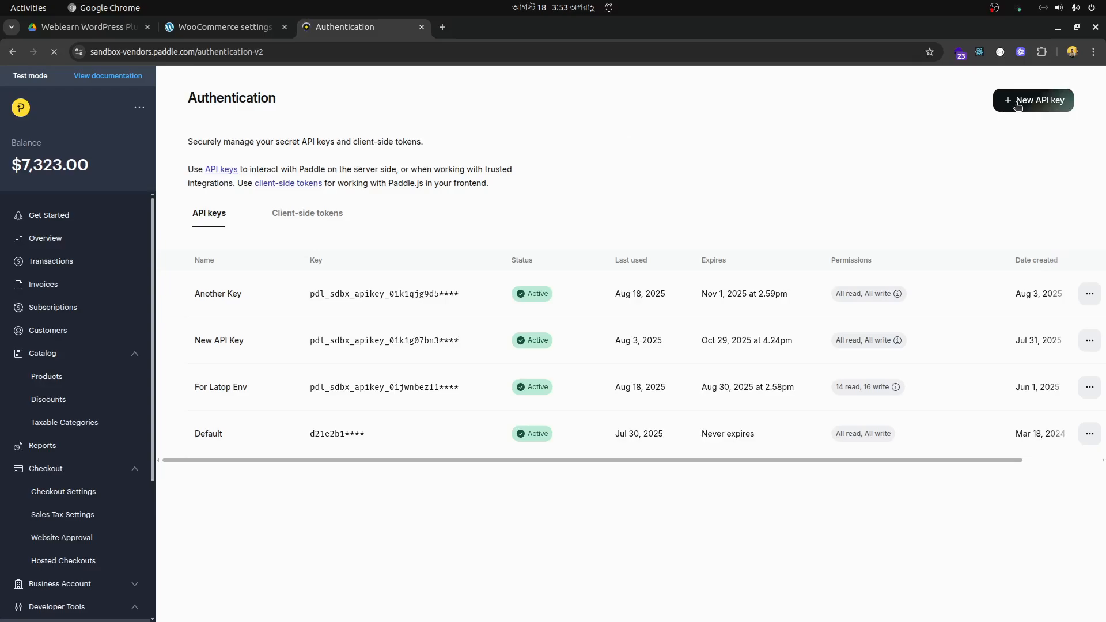
{"action": "left_click", "coordinate": [314, 215]}
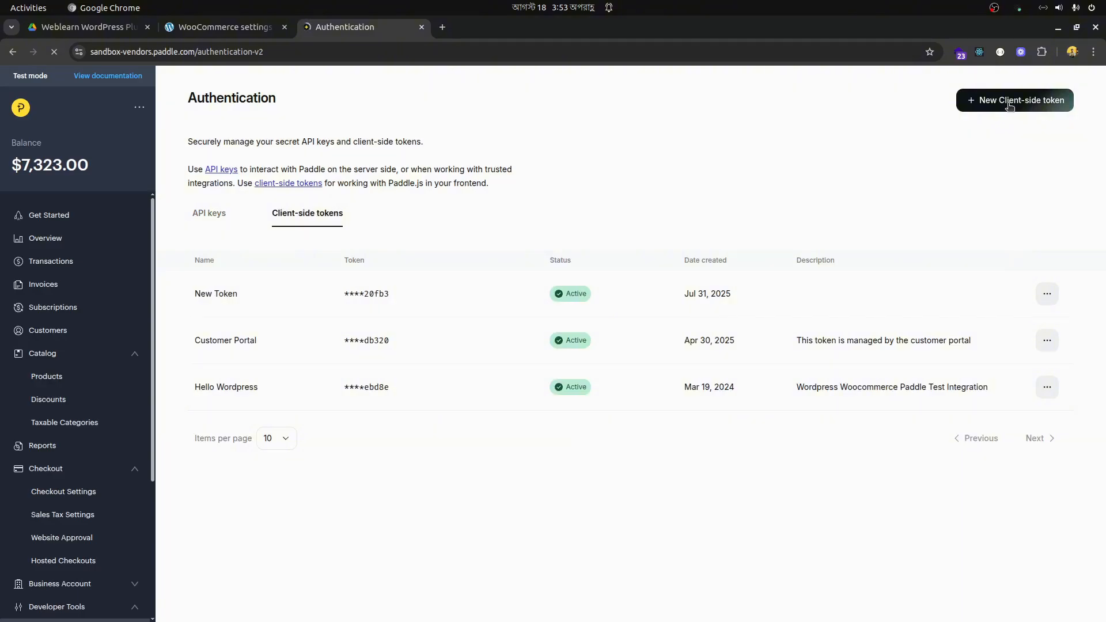
- Return to the WooCommerce Paddle Gateway settings and check the gateway's authentication notice
{"action": "left_click", "coordinate": [234, 29]}
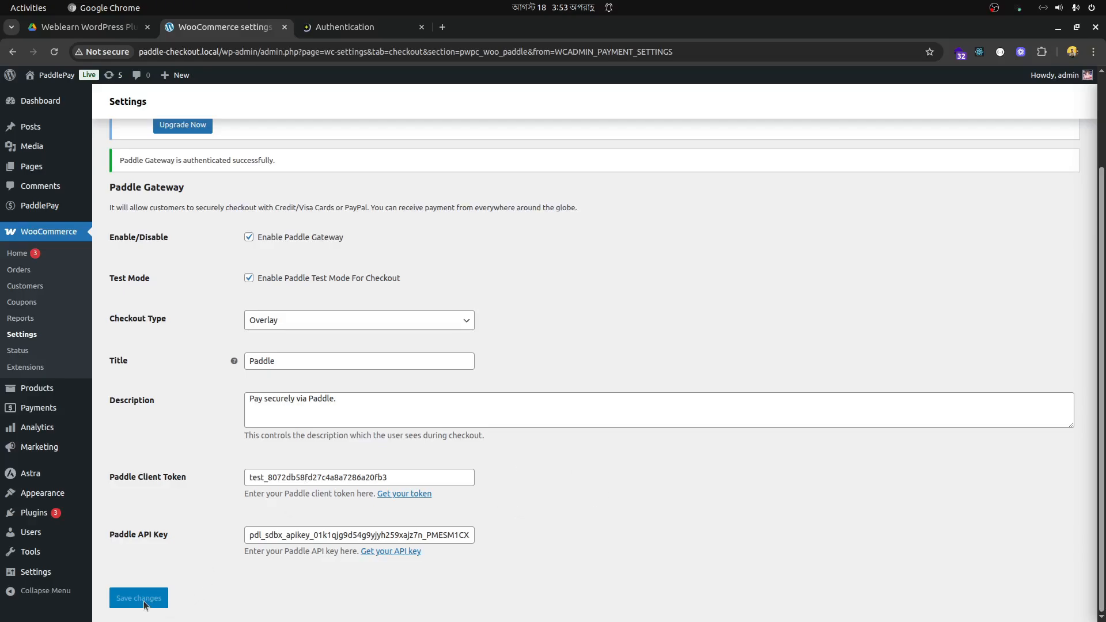
{"action": "scroll", "coordinate": [658, 320], "scroll_direction": "up", "scroll_amount": 2}
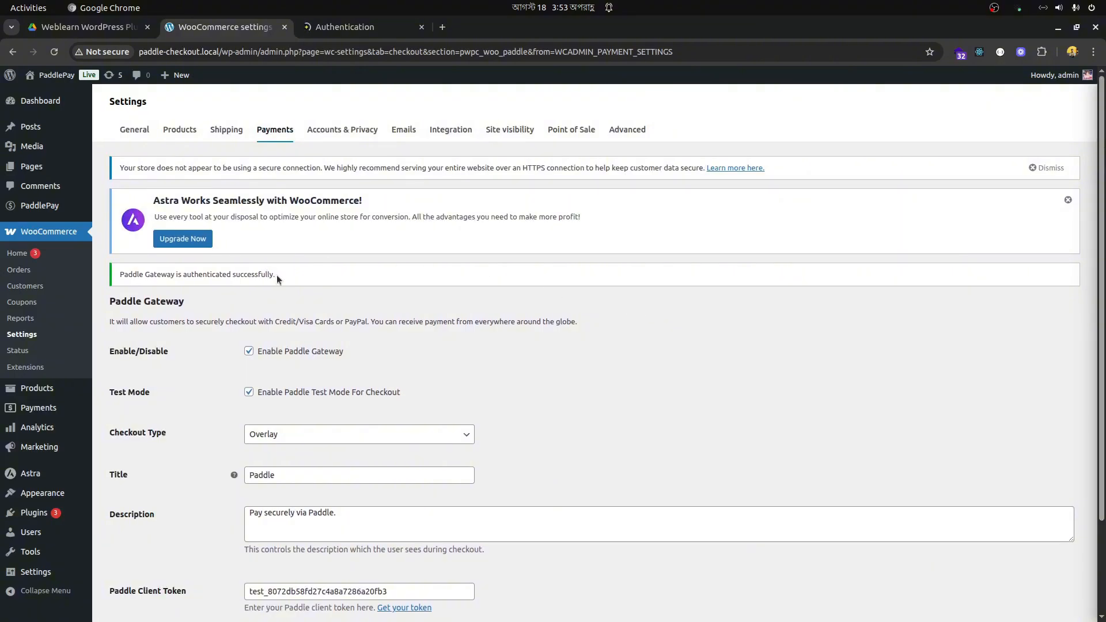
{"action": "left_click_drag", "start_coordinate": [279, 275], "coordinate": [306, 274]}
{"action": "left_click", "coordinate": [346, 274]}
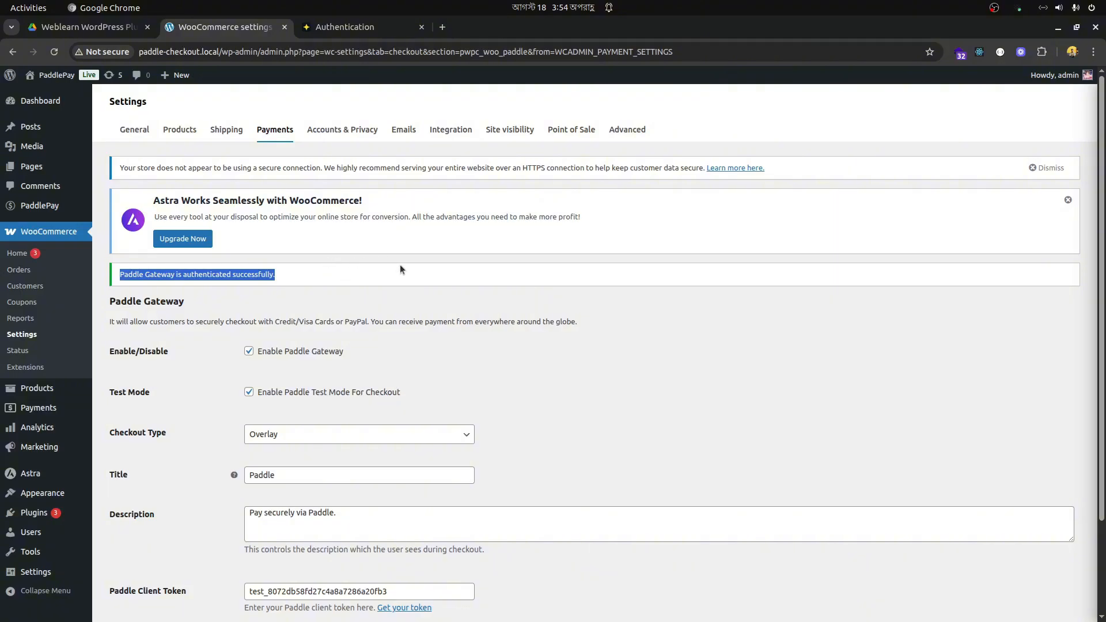
{"action": "scroll", "coordinate": [392, 265], "scroll_direction": "down", "scroll_amount": 3}
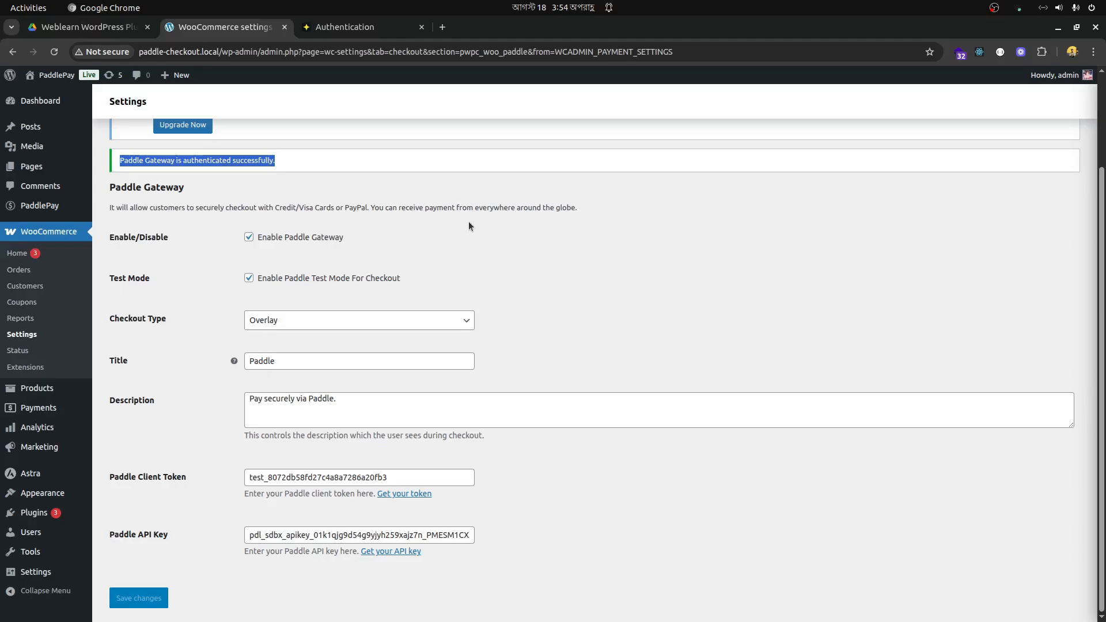
- Open the Pure Metafield Plugin product for editing from the list of all store products
{"action": "mouse_move", "coordinate": [35, 388]}
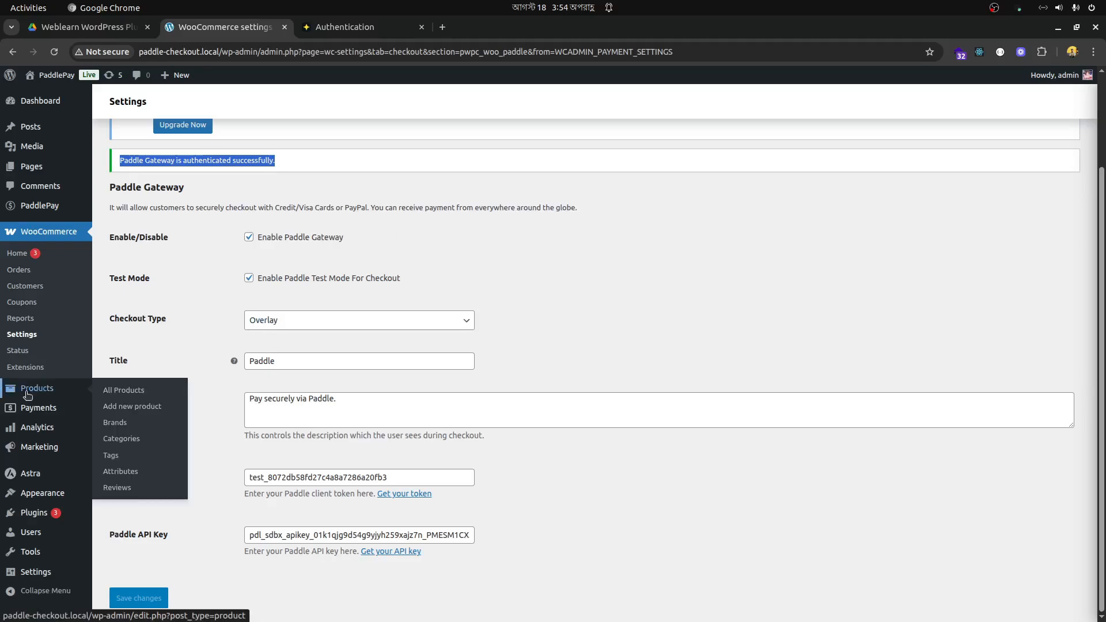
{"action": "left_click", "coordinate": [126, 395]}
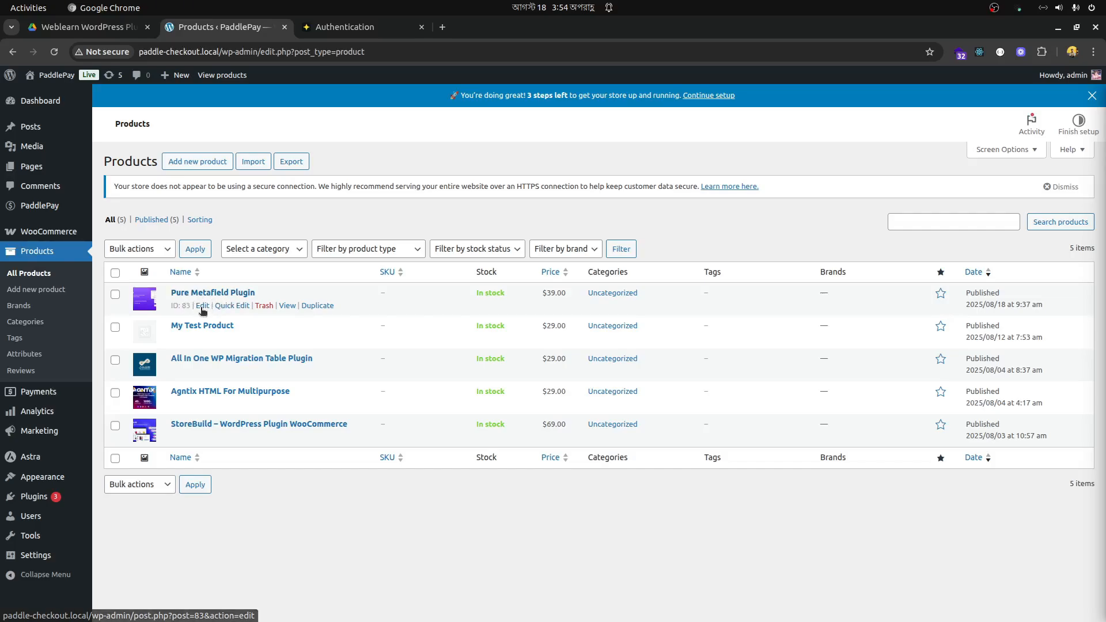
{"action": "left_click", "coordinate": [202, 306]}
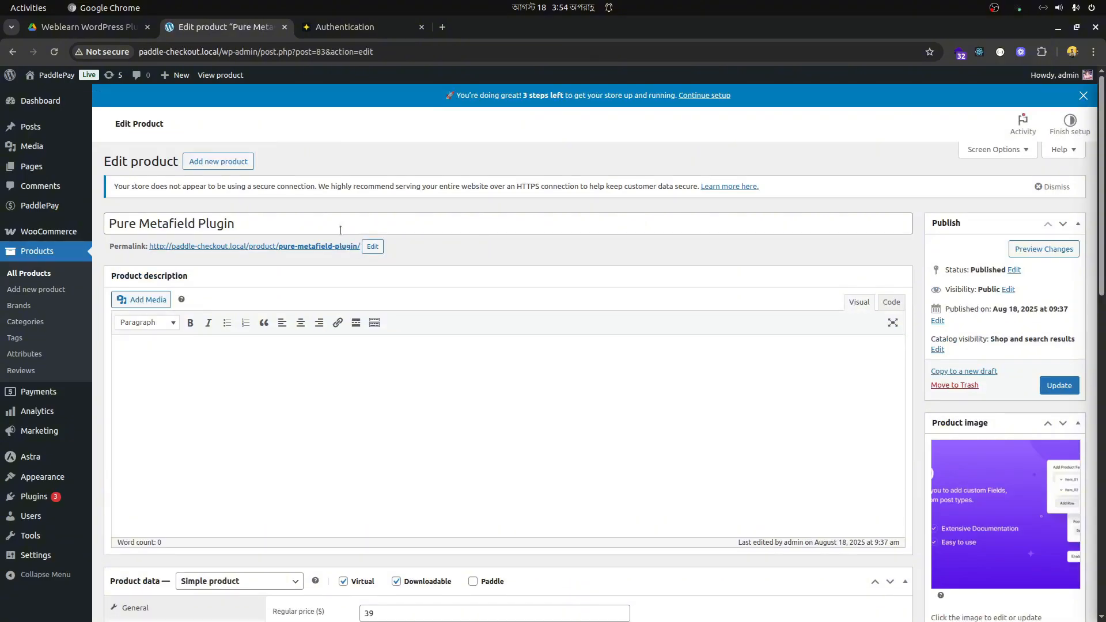
- Review the product's general data, including its type, price, downloadable files, download limits and docs files
{"action": "scroll", "coordinate": [537, 218], "scroll_direction": "down", "scroll_amount": 6}
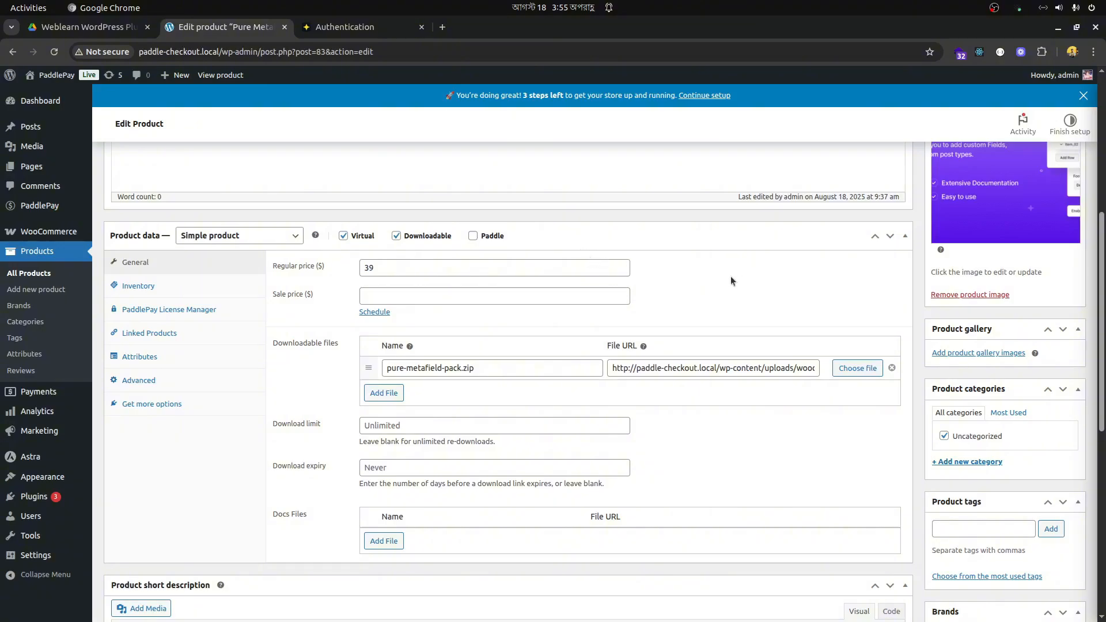
{"action": "scroll", "coordinate": [730, 280], "scroll_direction": "down", "scroll_amount": 4}
{"action": "scroll", "coordinate": [730, 308], "scroll_direction": "up", "scroll_amount": 5}
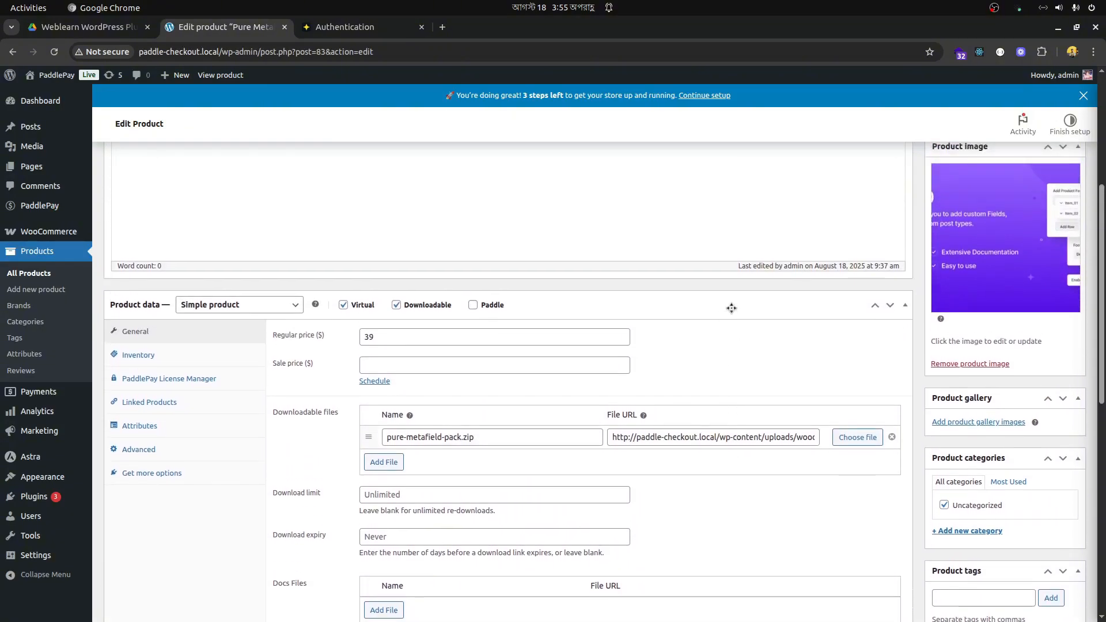
{"action": "scroll", "coordinate": [731, 309], "scroll_direction": "down", "scroll_amount": 3}
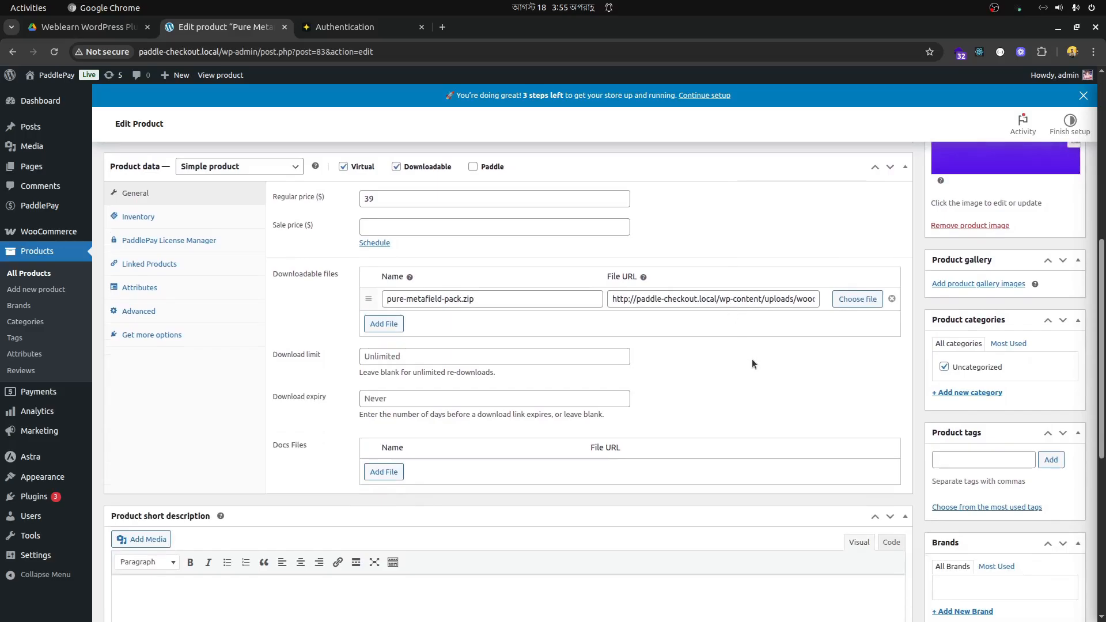
{"action": "scroll", "coordinate": [752, 363], "scroll_direction": "up", "scroll_amount": 3}
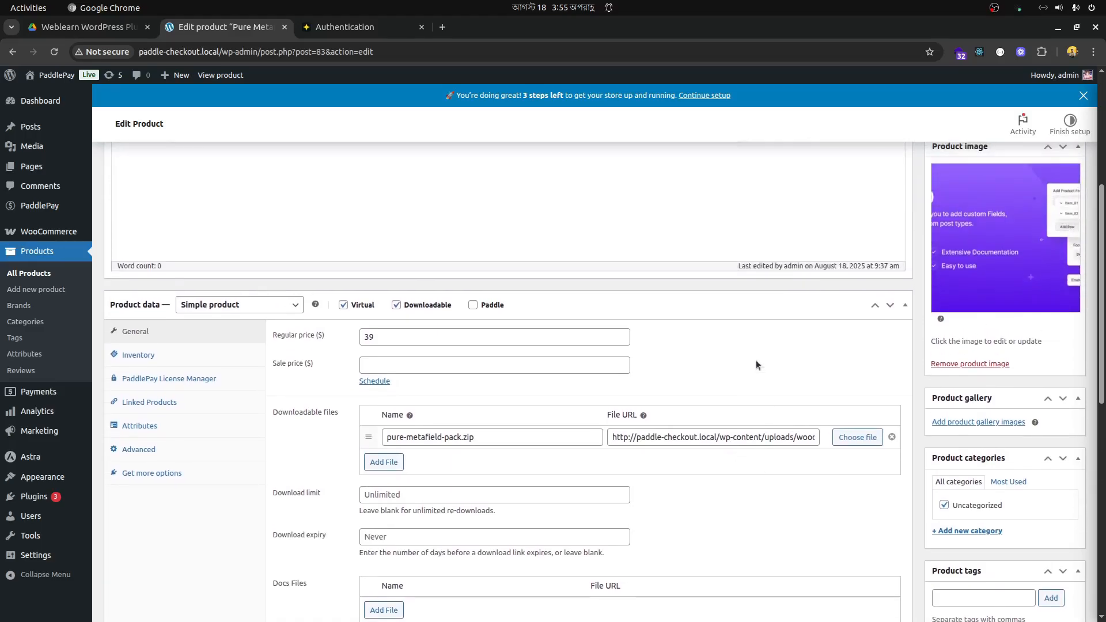
{"action": "scroll", "coordinate": [757, 365], "scroll_direction": "down", "scroll_amount": 6}
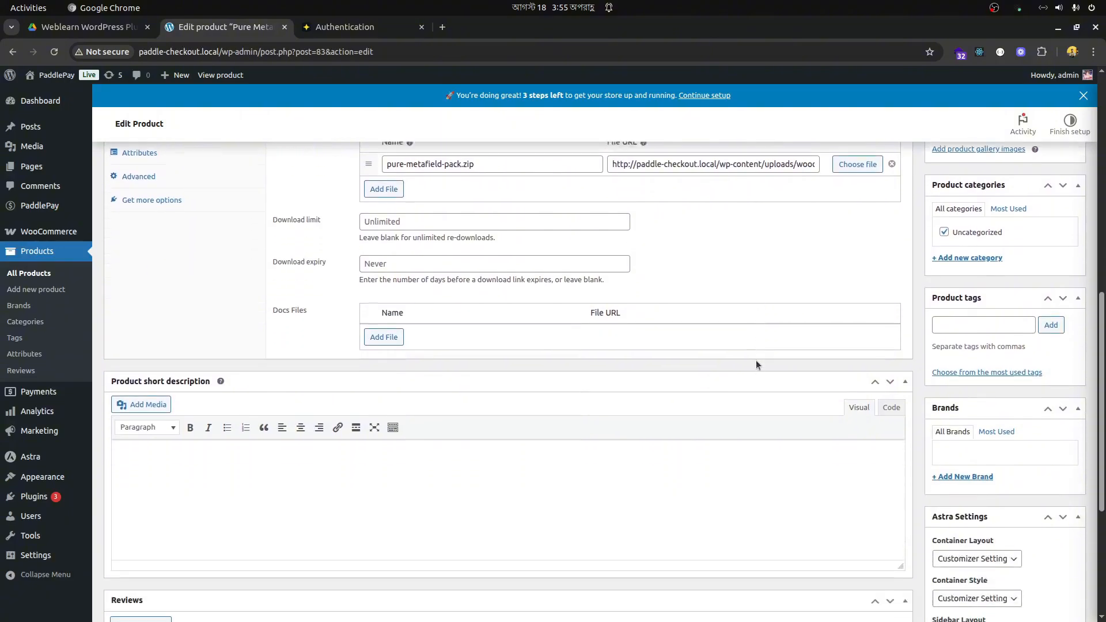
{"action": "scroll", "coordinate": [756, 360], "scroll_direction": "up", "scroll_amount": 4}
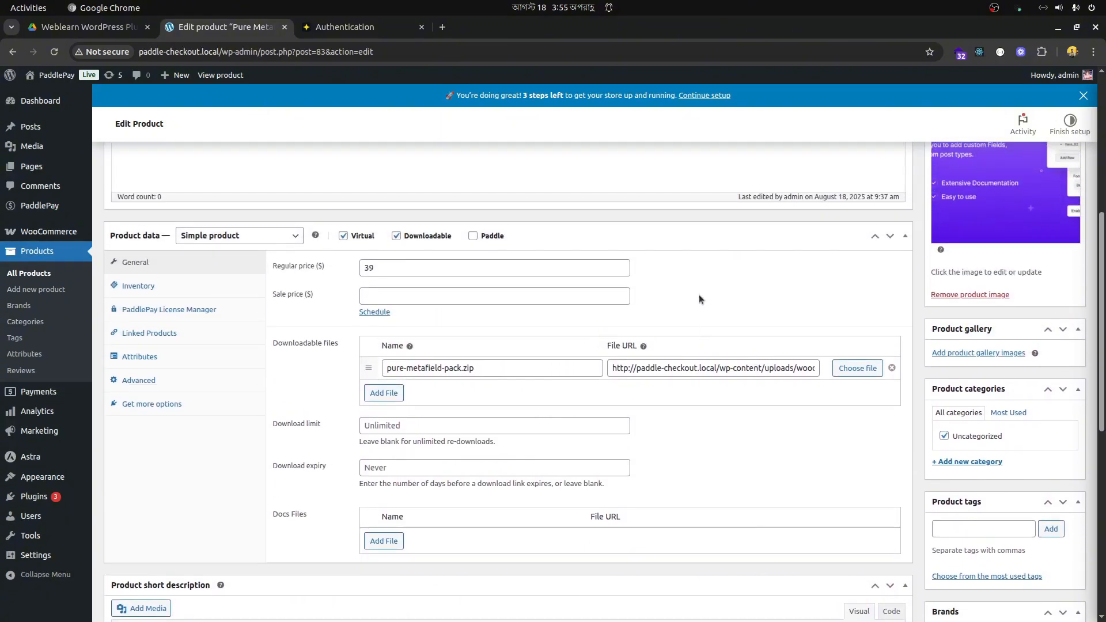
- Enable the Paddle option for the Pure Metafield Plugin, add the product to Paddle and update it
{"action": "left_click", "coordinate": [472, 237]}
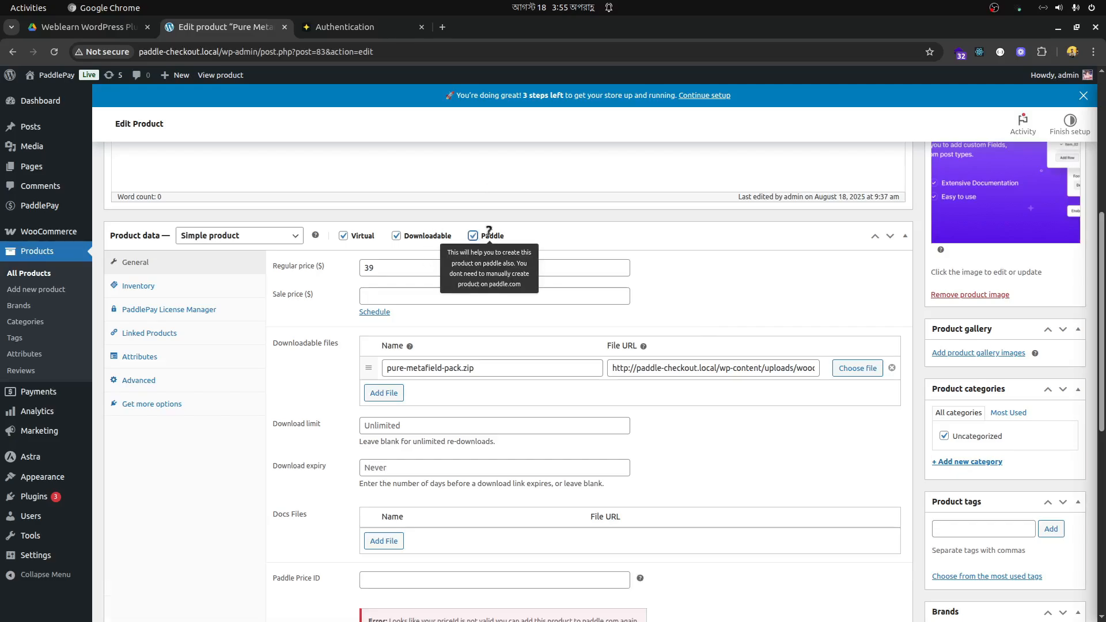
{"action": "scroll", "coordinate": [736, 318], "scroll_direction": "down", "scroll_amount": 4}
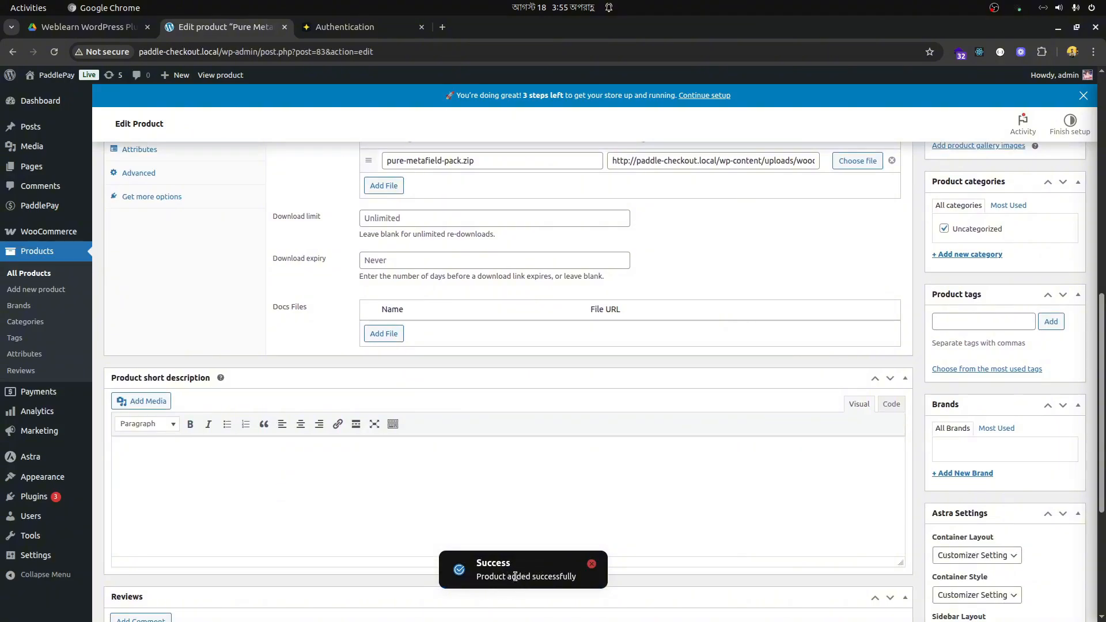
{"action": "scroll", "coordinate": [672, 464], "scroll_direction": "up", "scroll_amount": 4}
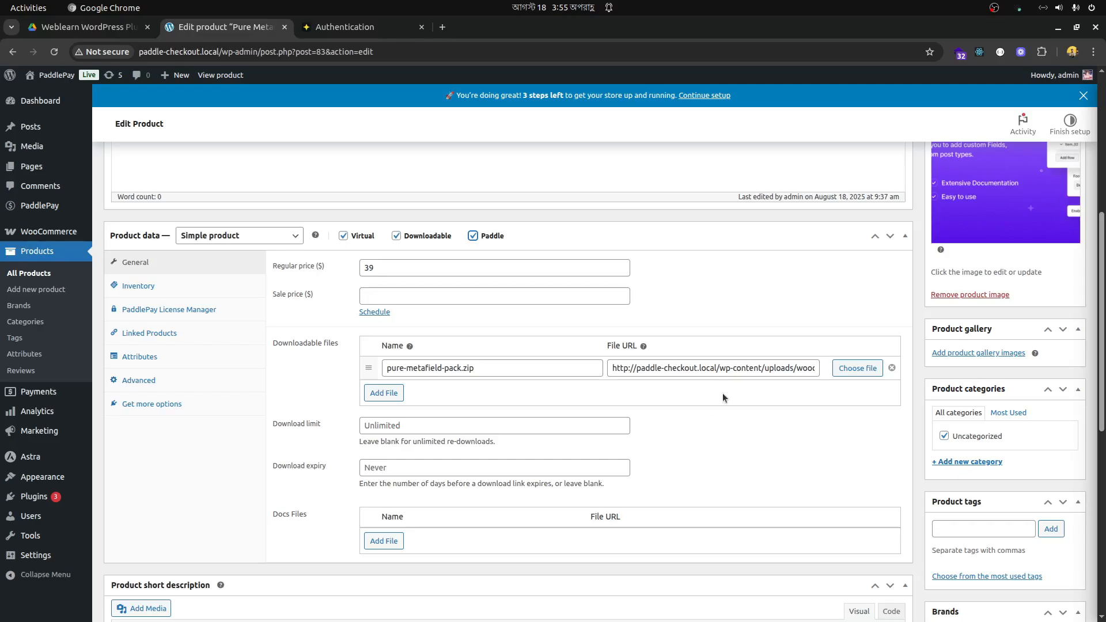
{"action": "scroll", "coordinate": [1043, 316], "scroll_direction": "up", "scroll_amount": 7}
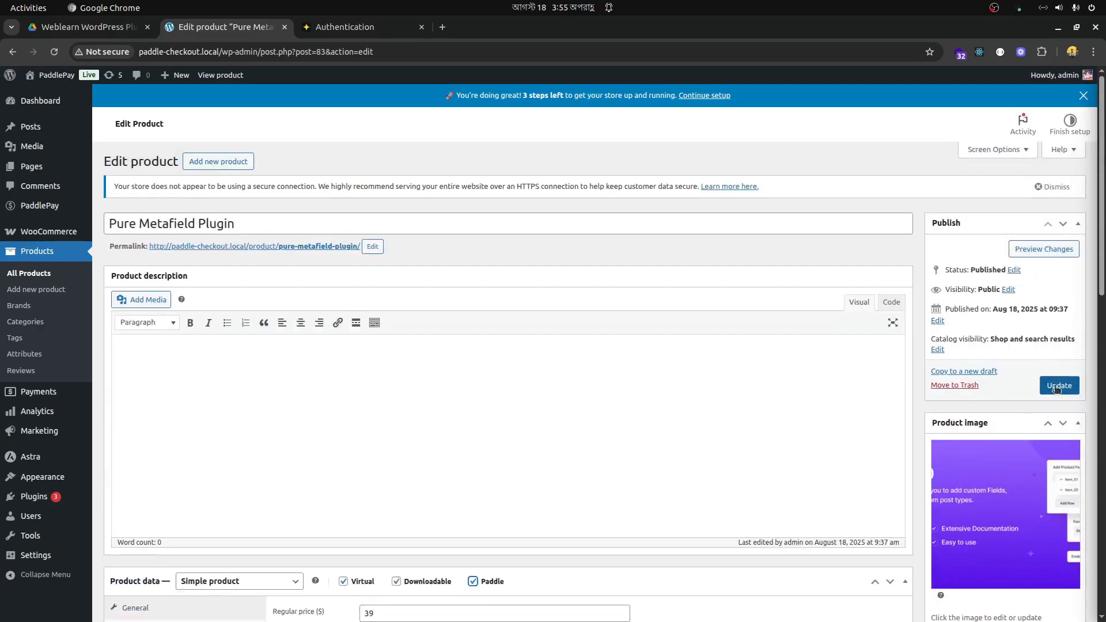
{"action": "left_click", "coordinate": [1057, 386]}
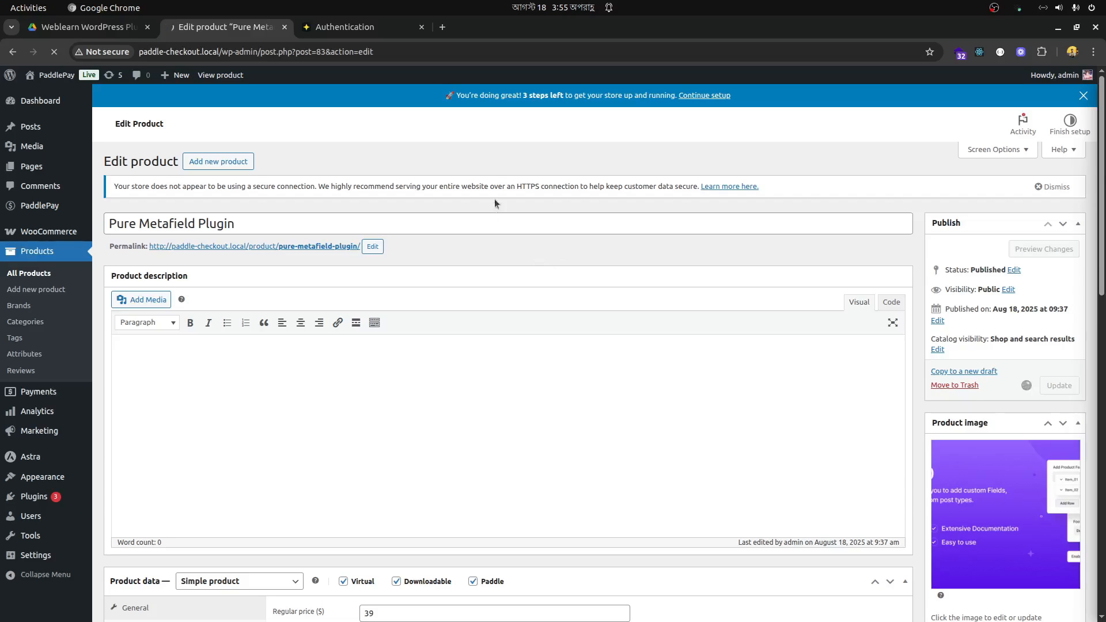
- Switch to the Paddle dashboard and check the price and price ID of the Pure Metafield Plugin in the product catalog
{"action": "left_click", "coordinate": [335, 28]}
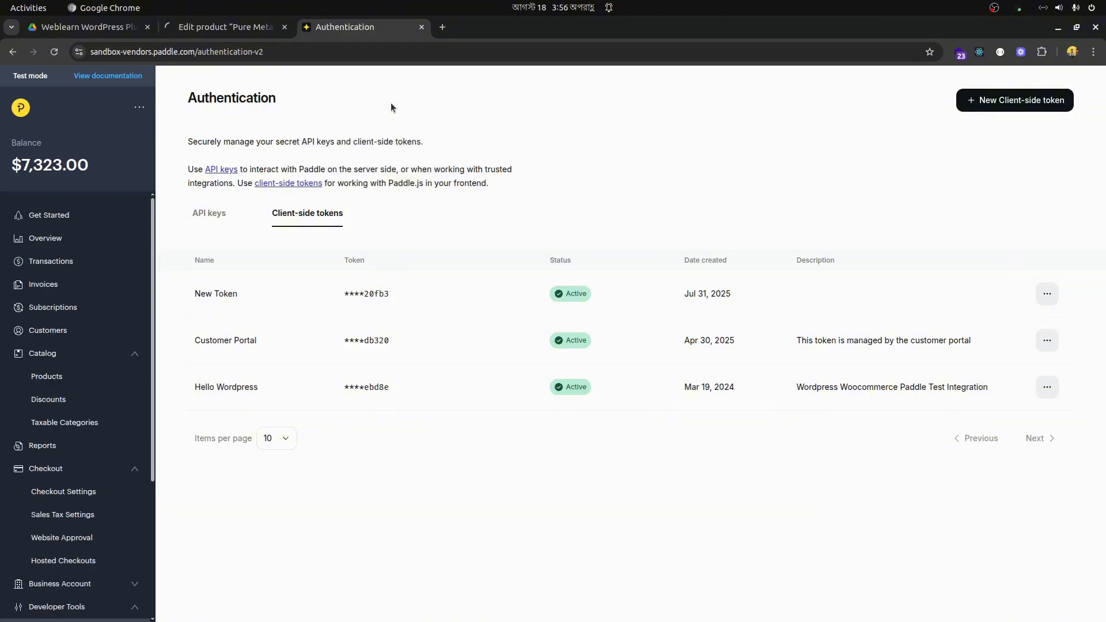
{"action": "left_click", "coordinate": [47, 382]}
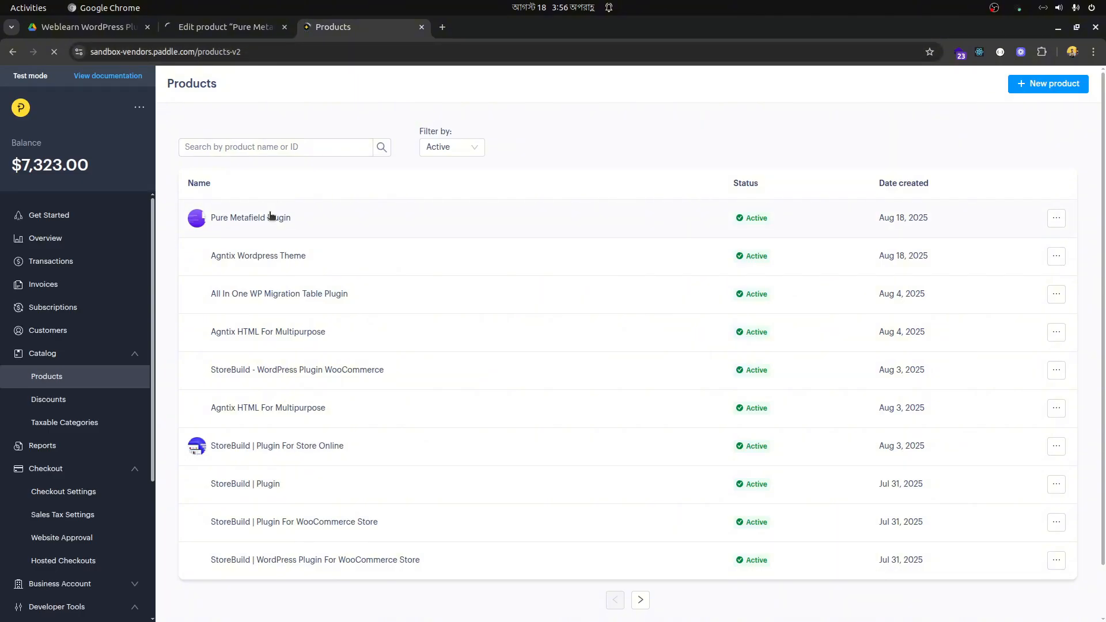
{"action": "left_click", "coordinate": [310, 224]}
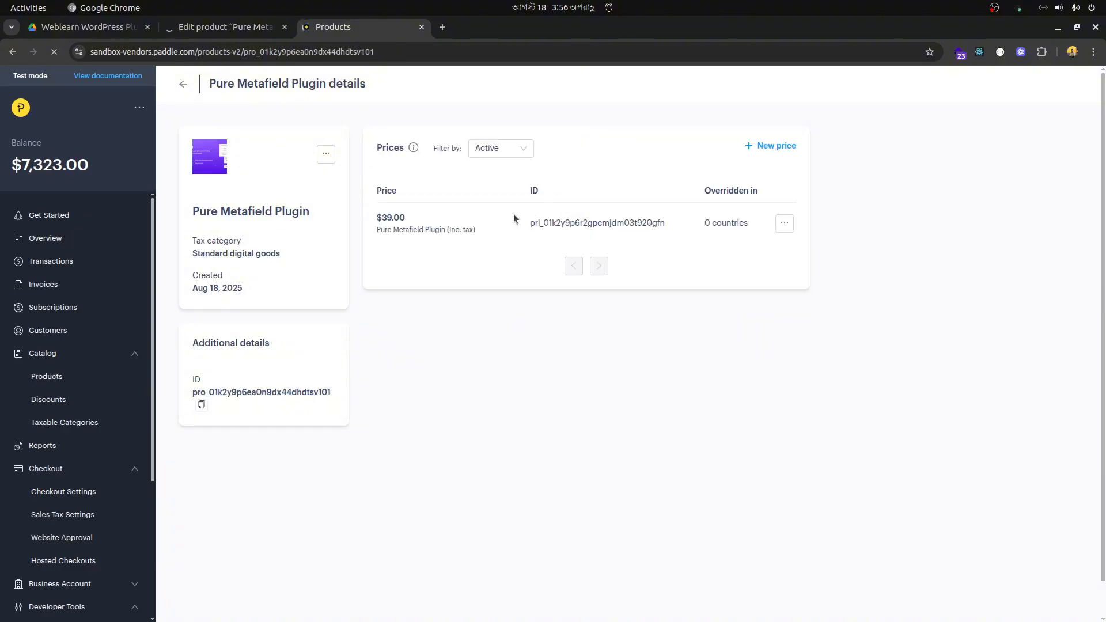
{"action": "mouse_move", "coordinate": [414, 221]}
{"action": "left_mouse_down"}
{"action": "mouse_move", "coordinate": [374, 227]}
{"action": "mouse_move", "coordinate": [416, 222]}
{"action": "left_mouse_up"}
{"action": "left_click_drag", "start_coordinate": [528, 225], "coordinate": [661, 231]}
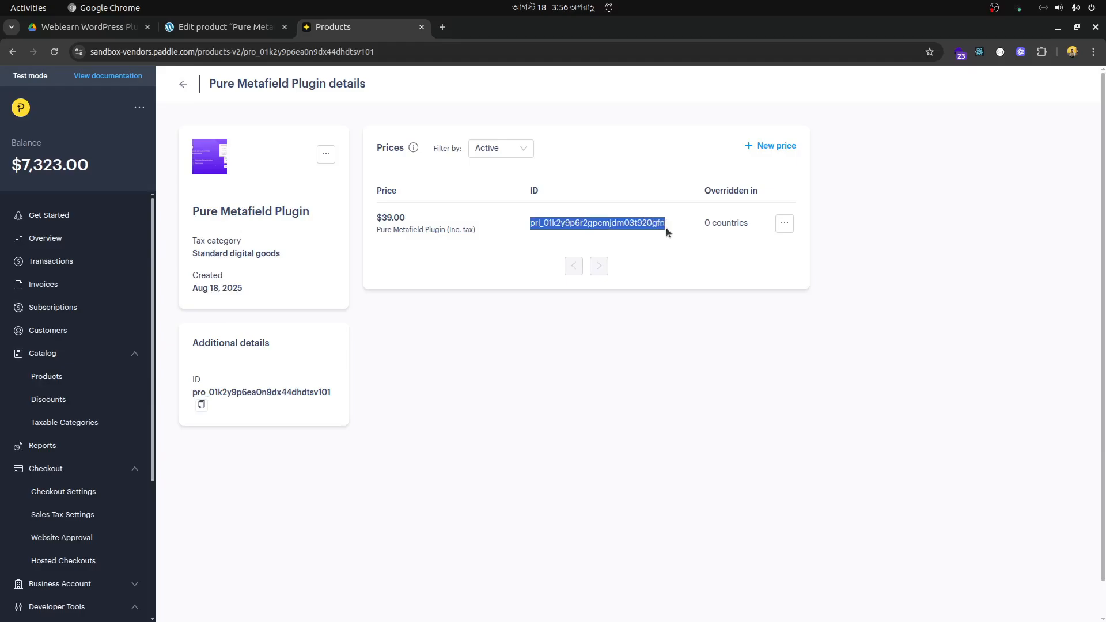
- Return to the WooCommerce product editor and check the product's Paddle Price ID
{"action": "left_click", "coordinate": [233, 28]}
{"action": "scroll", "coordinate": [611, 280], "scroll_direction": "down", "scroll_amount": 8}
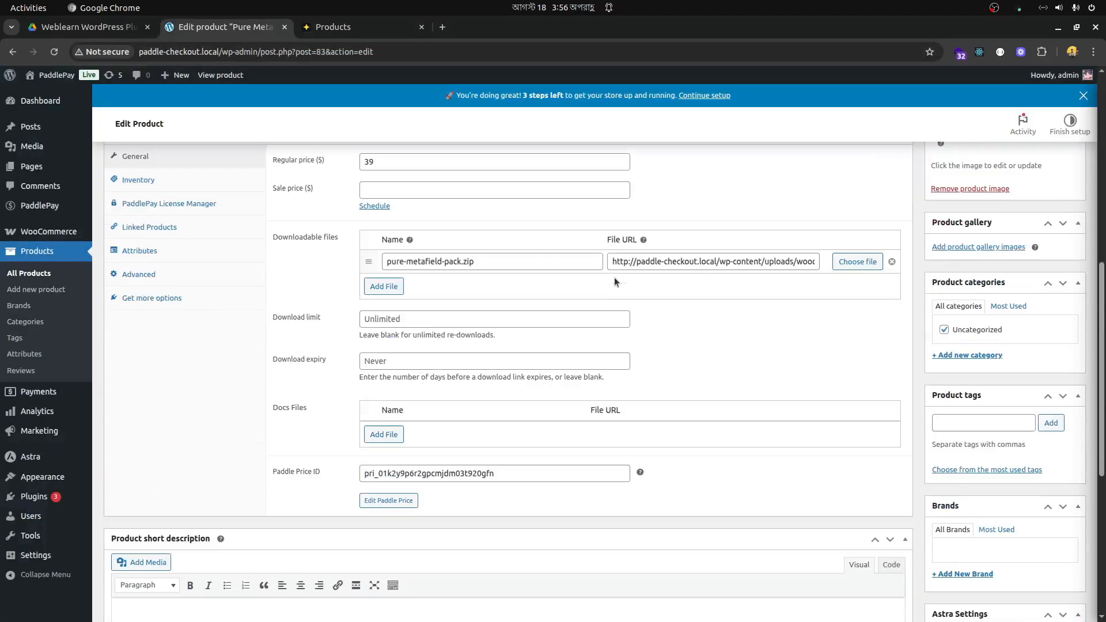
{"action": "scroll", "coordinate": [615, 278], "scroll_direction": "down", "scroll_amount": 2}
{"action": "scroll", "coordinate": [605, 274], "scroll_direction": "up", "scroll_amount": 2}
{"action": "scroll", "coordinate": [583, 275], "scroll_direction": "up", "scroll_amount": 2}
{"action": "scroll", "coordinate": [582, 275], "scroll_direction": "down", "scroll_amount": 2}
{"action": "left_click_drag", "start_coordinate": [518, 472], "coordinate": [349, 469]}
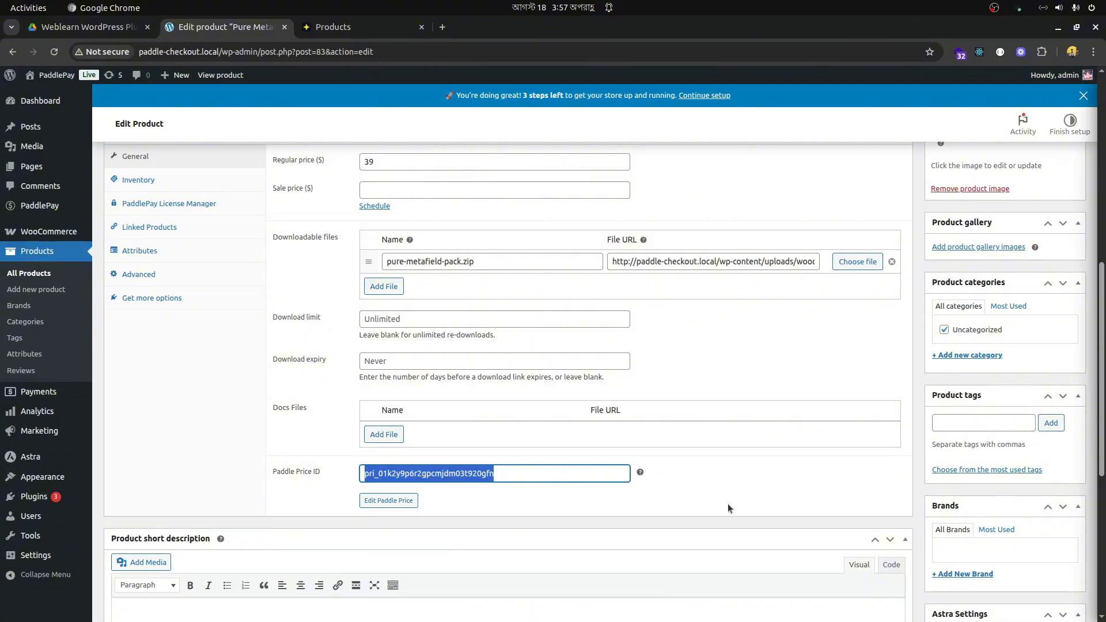
{"action": "left_click", "coordinate": [315, 498]}
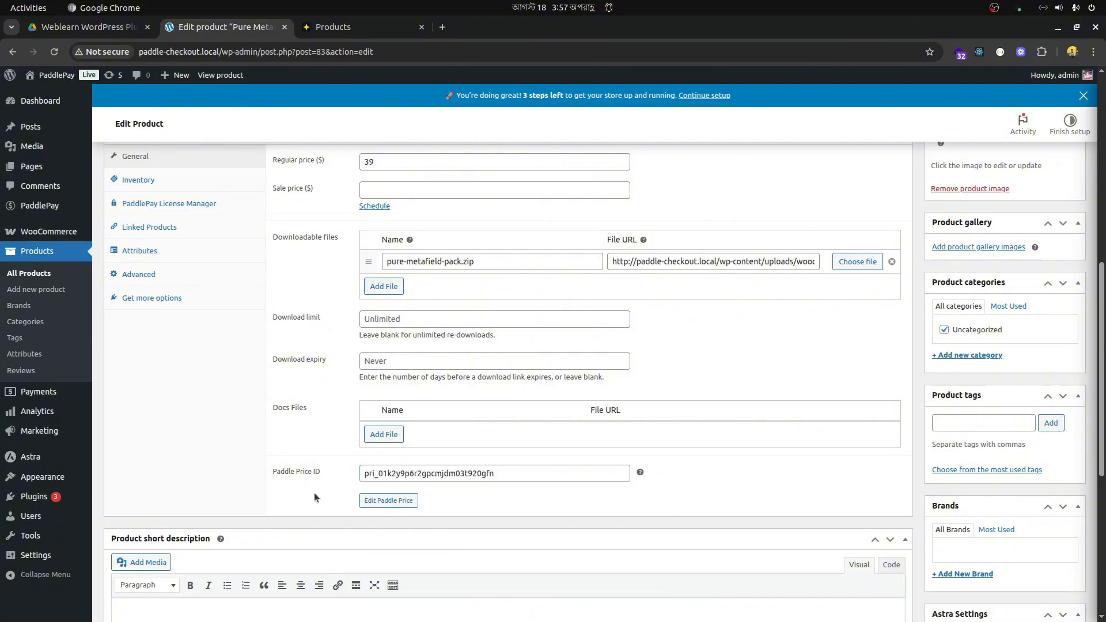
- Set the product's Paddle base price to 29 and save the price
{"action": "left_click", "coordinate": [386, 501]}
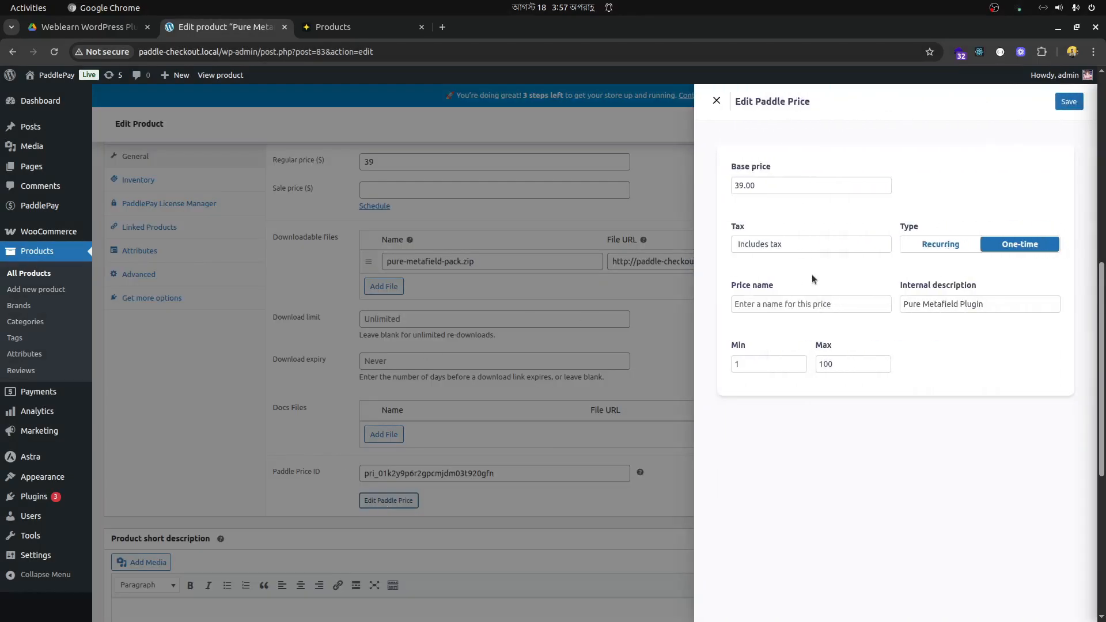
{"action": "left_click", "coordinate": [771, 185]}
{"action": "left_click_drag", "start_coordinate": [771, 182], "coordinate": [708, 185]}
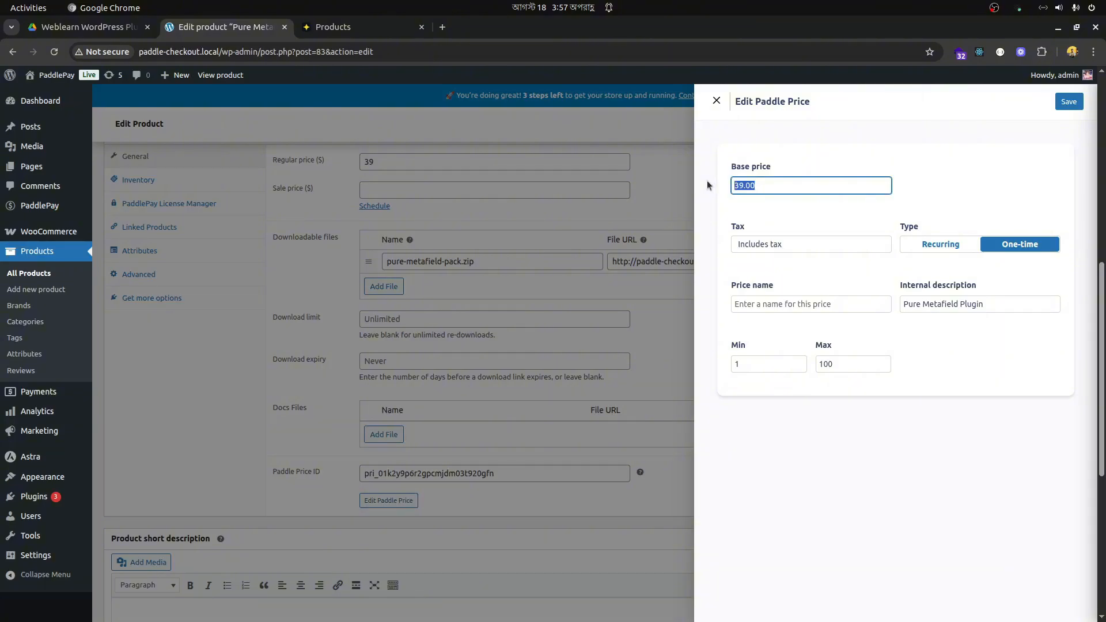
{"action": "type", "text": "29"}
{"action": "left_click", "coordinate": [1069, 104]}
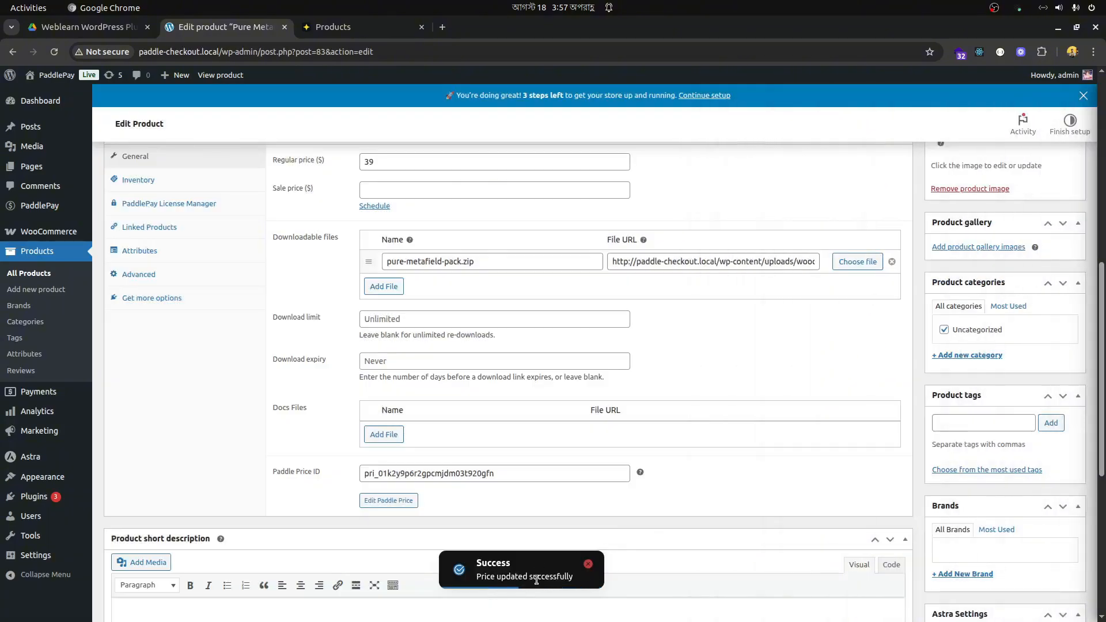
- Switch to the Paddle dashboard, reload the Pure Metafield Plugin details and check its price
{"action": "left_click", "coordinate": [340, 27]}
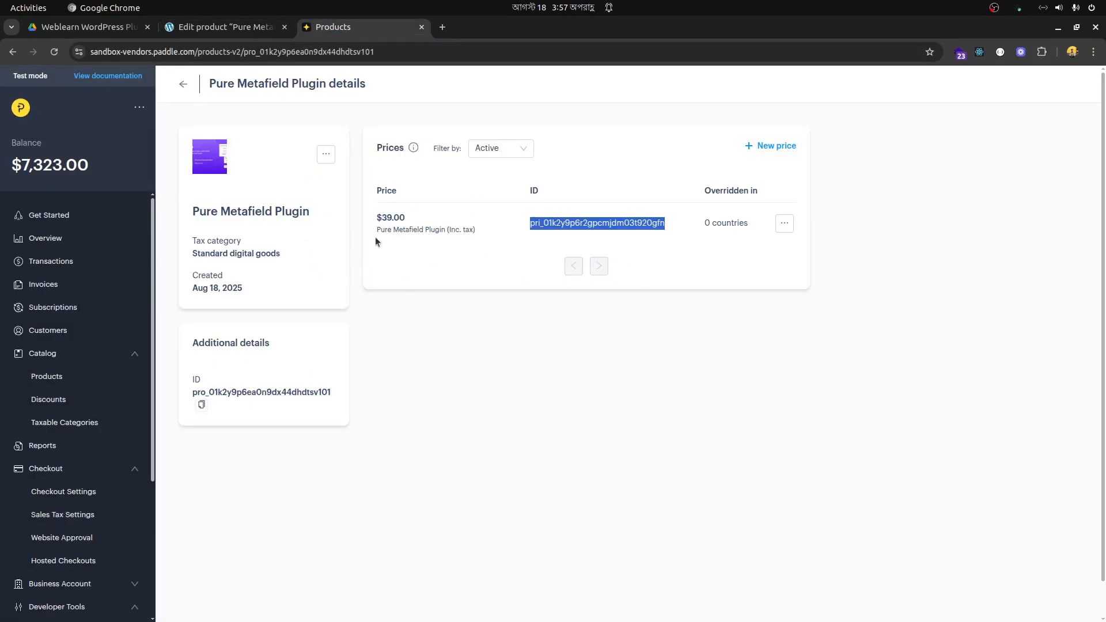
{"action": "mouse_move", "coordinate": [406, 217]}
{"action": "left_mouse_down"}
{"action": "mouse_move", "coordinate": [375, 192]}
{"action": "mouse_move", "coordinate": [392, 221]}
{"action": "mouse_move", "coordinate": [410, 219]}
{"action": "left_mouse_up"}
{"action": "left_click", "coordinate": [406, 223]}
{"action": "left_click", "coordinate": [414, 221]}
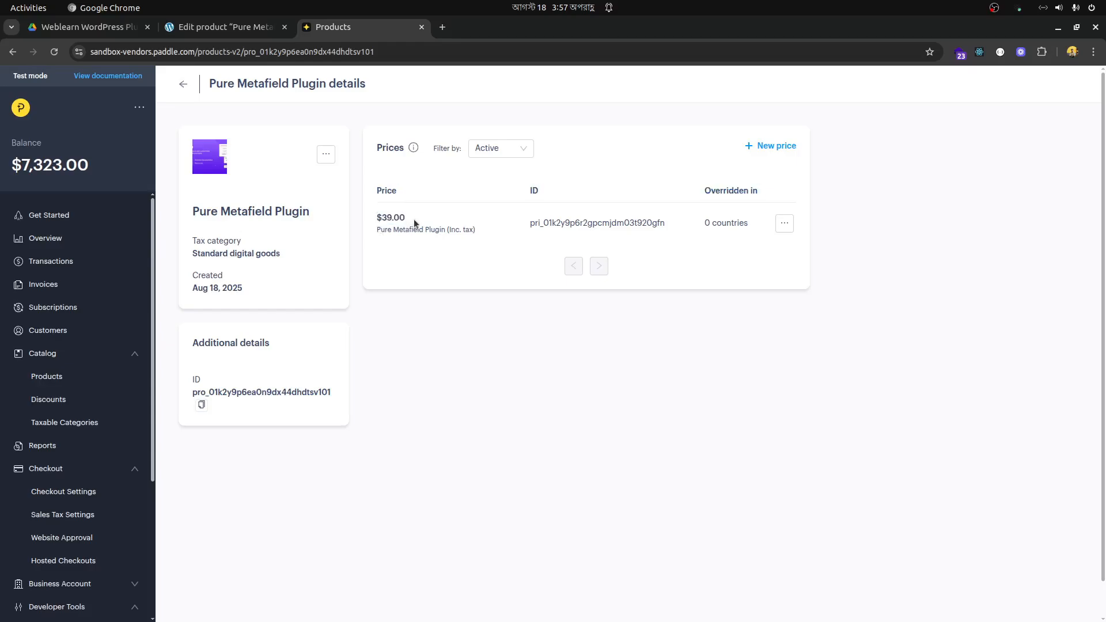
{"action": "left_click", "coordinate": [55, 52]}
{"action": "mouse_move", "coordinate": [421, 217]}
{"action": "left_mouse_down"}
{"action": "mouse_move", "coordinate": [376, 217]}
{"action": "mouse_move", "coordinate": [424, 227]}
{"action": "left_mouse_up"}
{"action": "left_click", "coordinate": [443, 239]}
{"action": "left_click", "coordinate": [425, 227]}
- Return to the WooCommerce product editor, set the regular price to 29 and update the product
{"action": "left_click", "coordinate": [208, 33]}
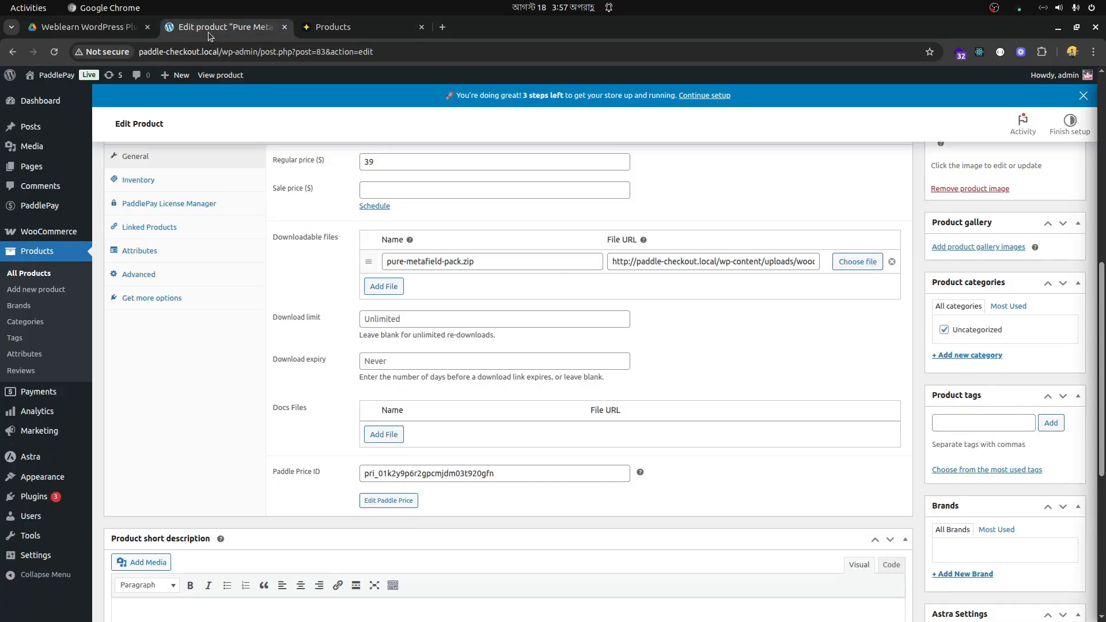
{"action": "scroll", "coordinate": [711, 324], "scroll_direction": "up", "scroll_amount": 3}
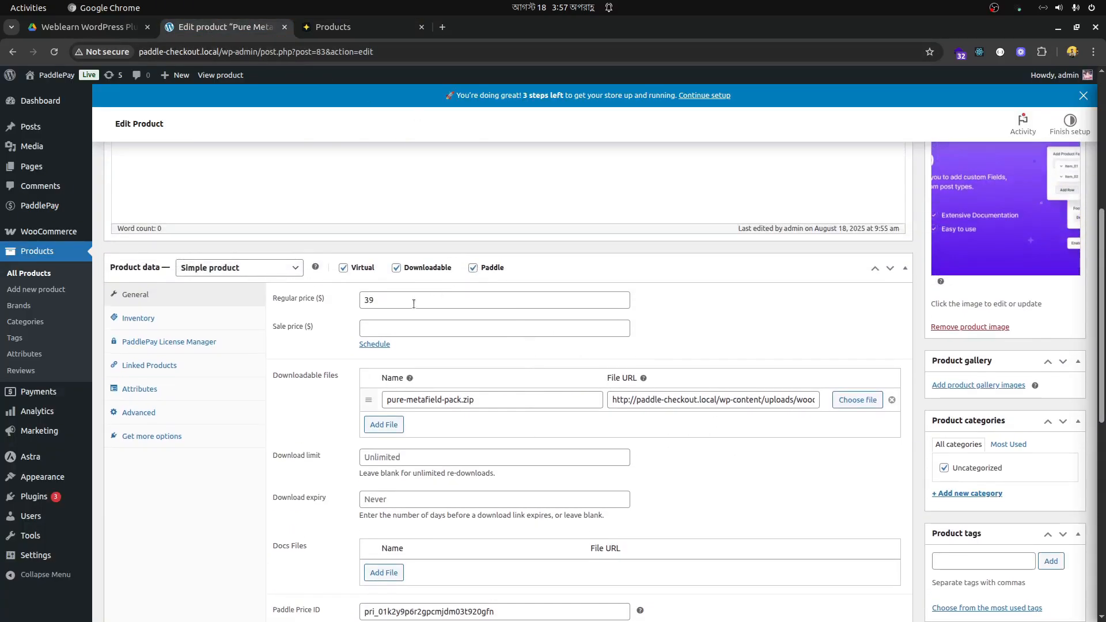
{"action": "left_click", "coordinate": [327, 302]}
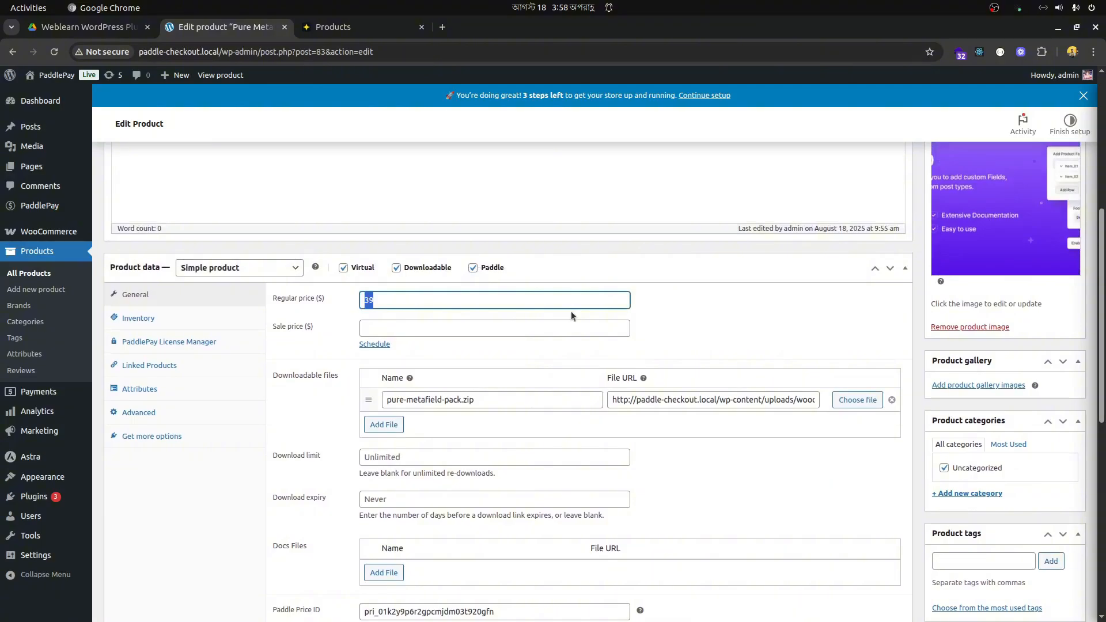
{"action": "type", "text": "29"}
{"action": "scroll", "coordinate": [712, 323], "scroll_direction": "down", "scroll_amount": 1}
{"action": "scroll", "coordinate": [733, 312], "scroll_direction": "up", "scroll_amount": 6}
{"action": "left_click", "coordinate": [1060, 417]}
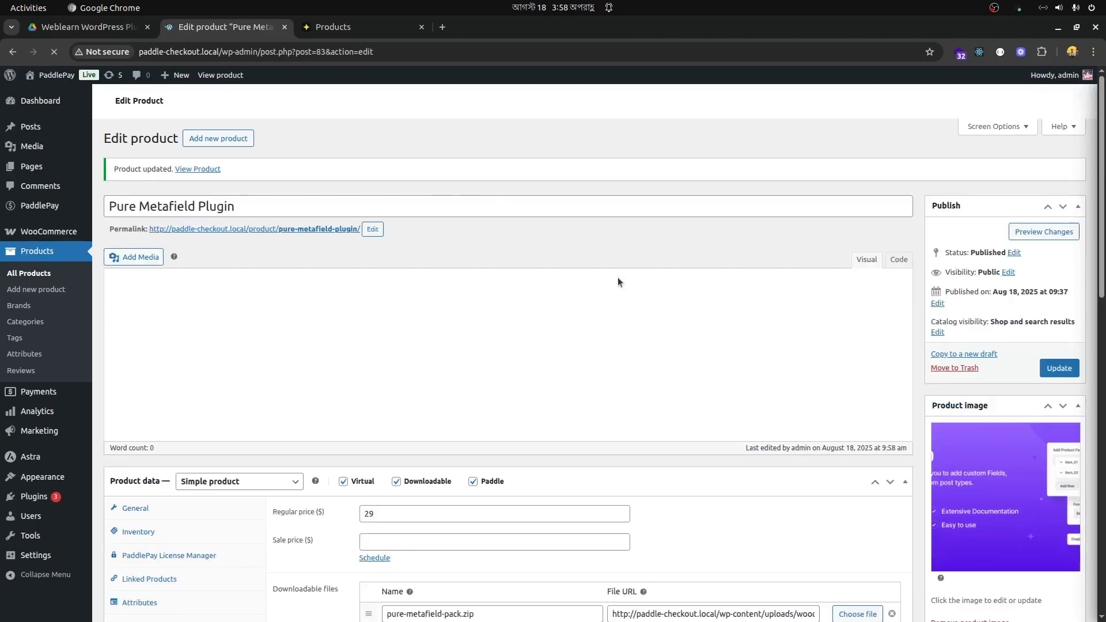
- Preview the Recurring type's billing and trial period options for the Paddle price, restore One-time and close the price editor without saving
{"action": "scroll", "coordinate": [618, 278], "scroll_direction": "down", "scroll_amount": 5}
{"action": "scroll", "coordinate": [618, 279], "scroll_direction": "down", "scroll_amount": 7}
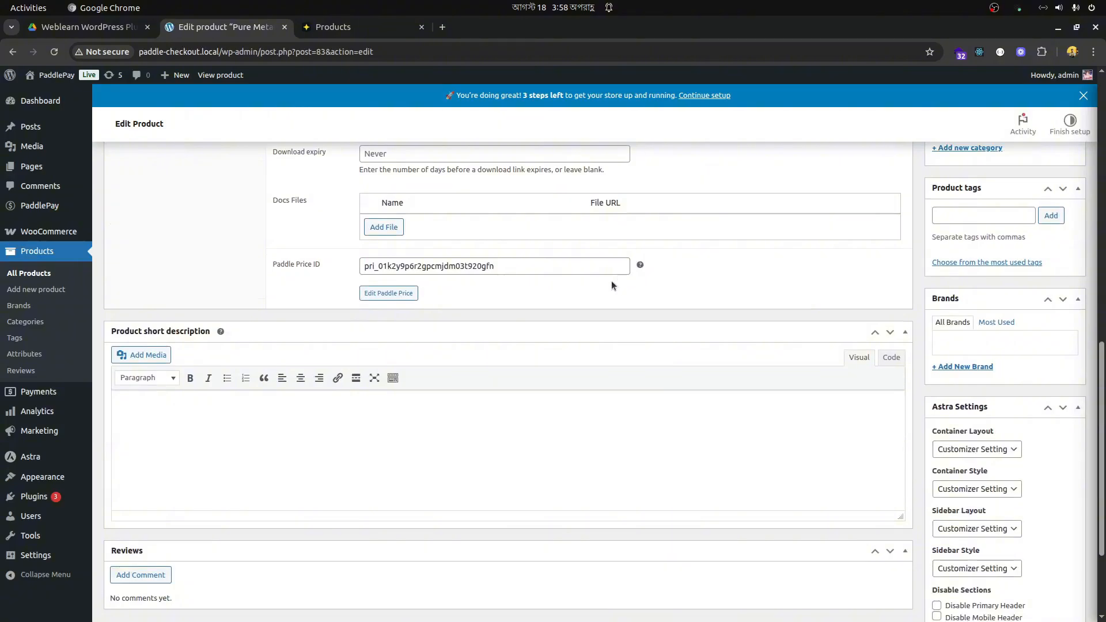
{"action": "left_click", "coordinate": [382, 295]}
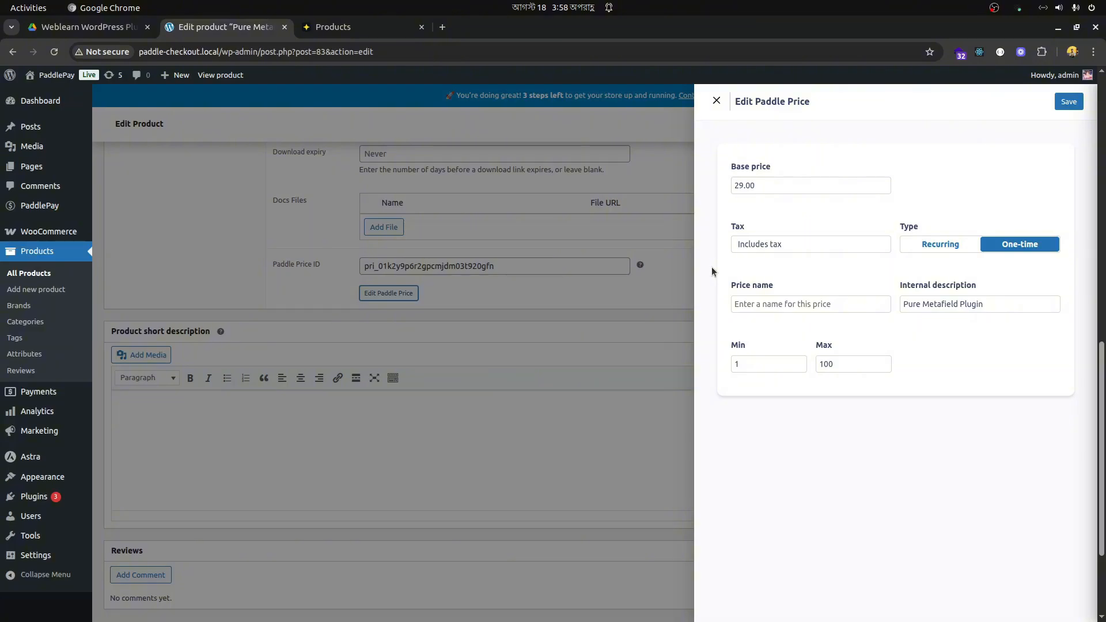
{"action": "left_click", "coordinate": [941, 244]}
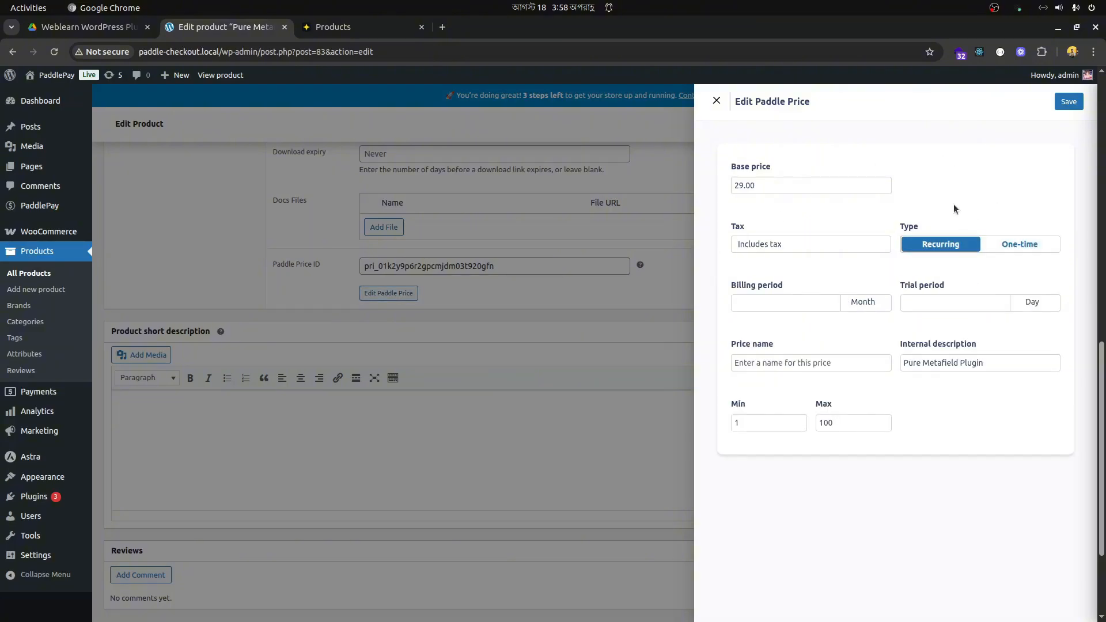
{"action": "left_click", "coordinate": [811, 301]}
{"action": "left_click", "coordinate": [1052, 247]}
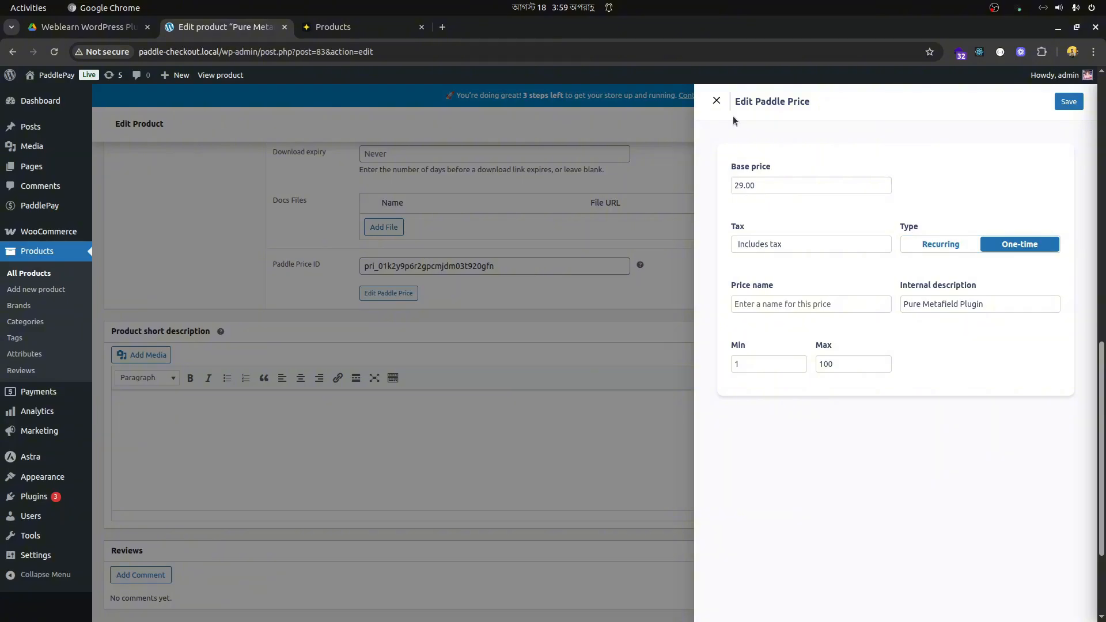
{"action": "left_click", "coordinate": [717, 101]}
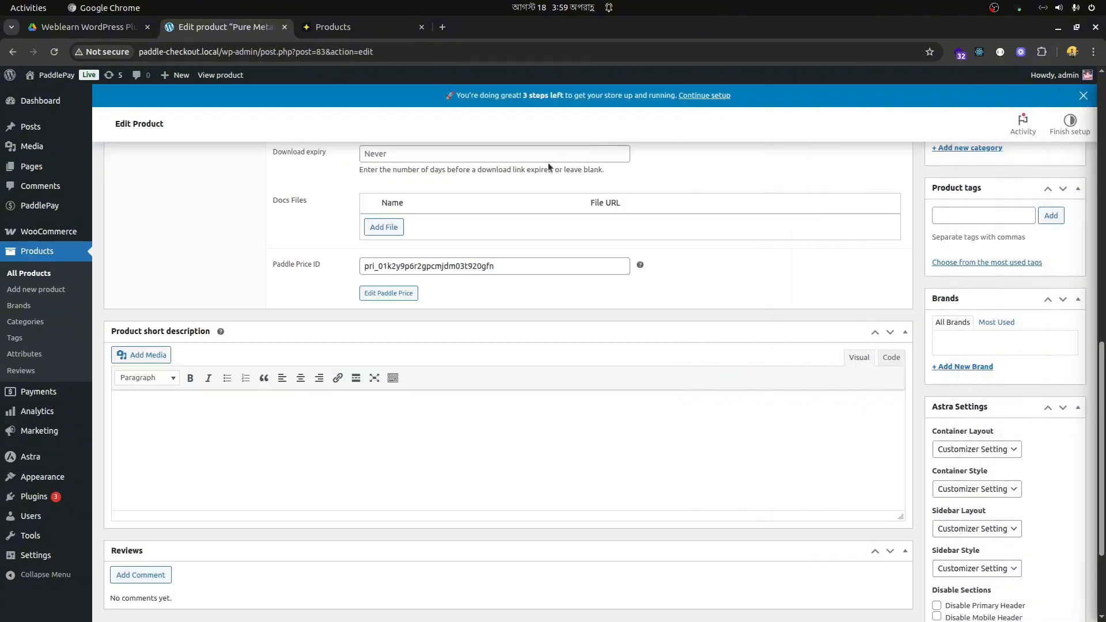
- View the product in the store, add one Pure Metafield Plugin to the cart and proceed to checkout
{"action": "left_click", "coordinate": [225, 76]}
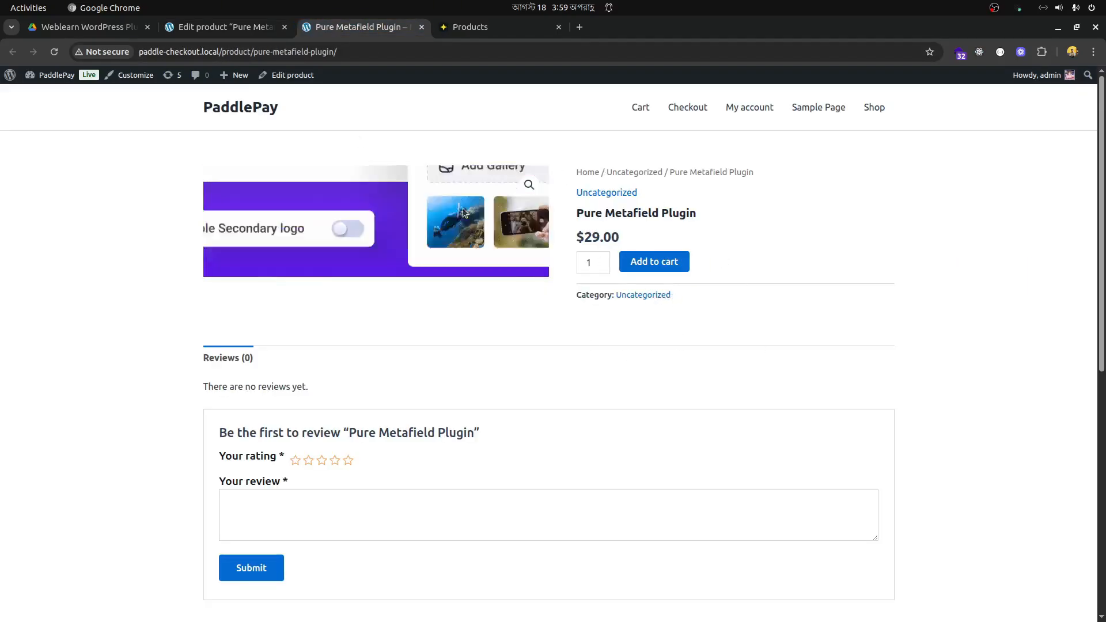
{"action": "left_click", "coordinate": [654, 261]}
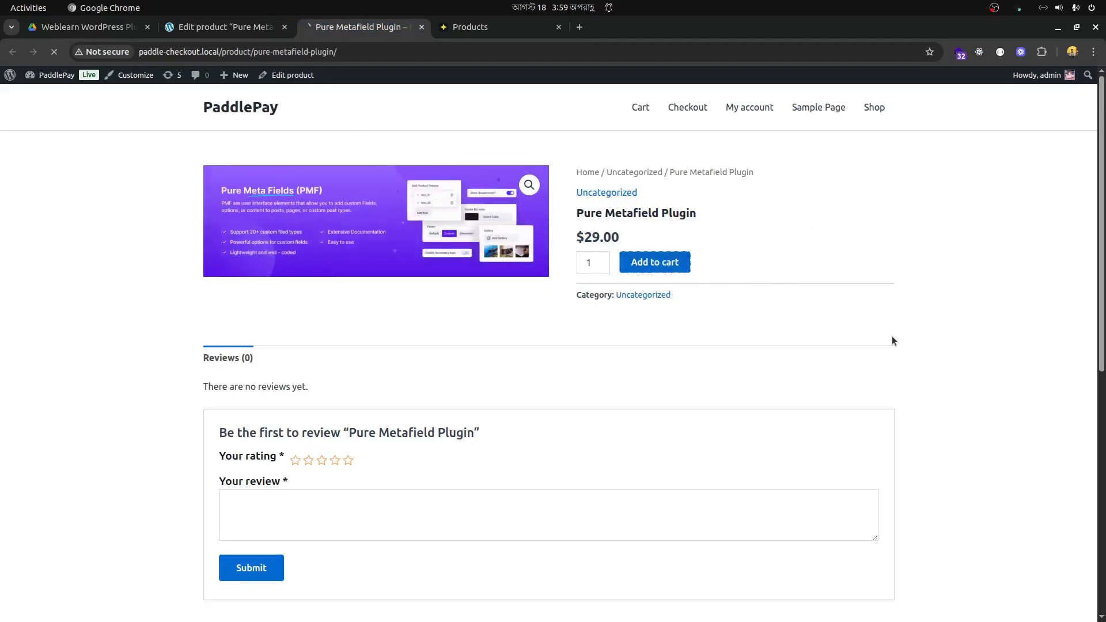
{"action": "left_click", "coordinate": [818, 196]}
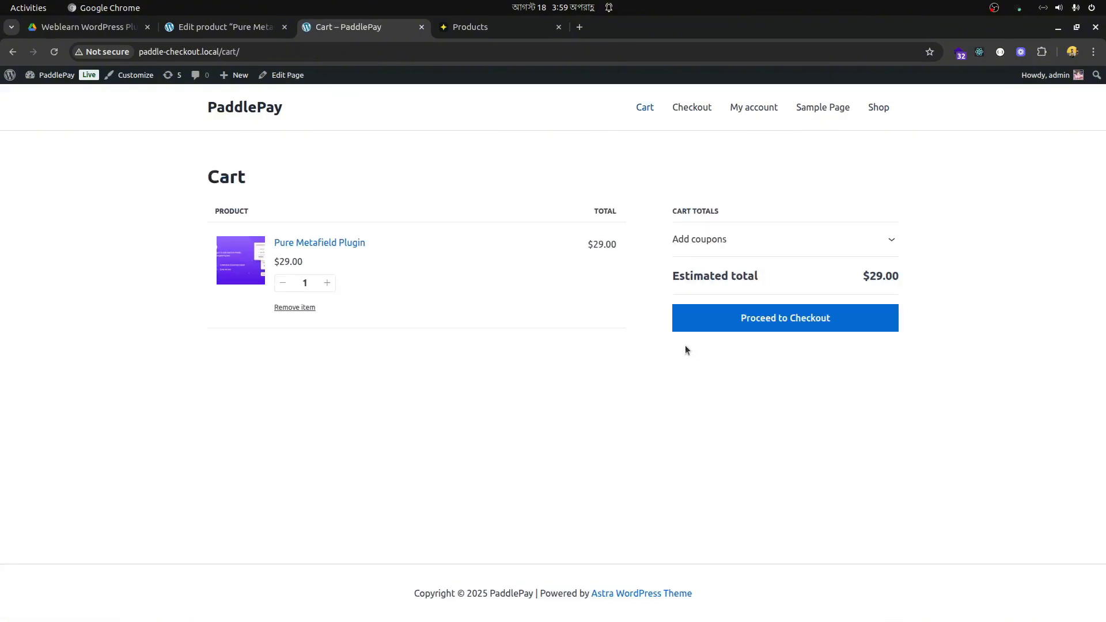
{"action": "left_click", "coordinate": [773, 321]}
- Review the prefilled billing details, place the order with Paddle and continue to the payment form
{"action": "scroll", "coordinate": [454, 356], "scroll_direction": "down", "scroll_amount": 3}
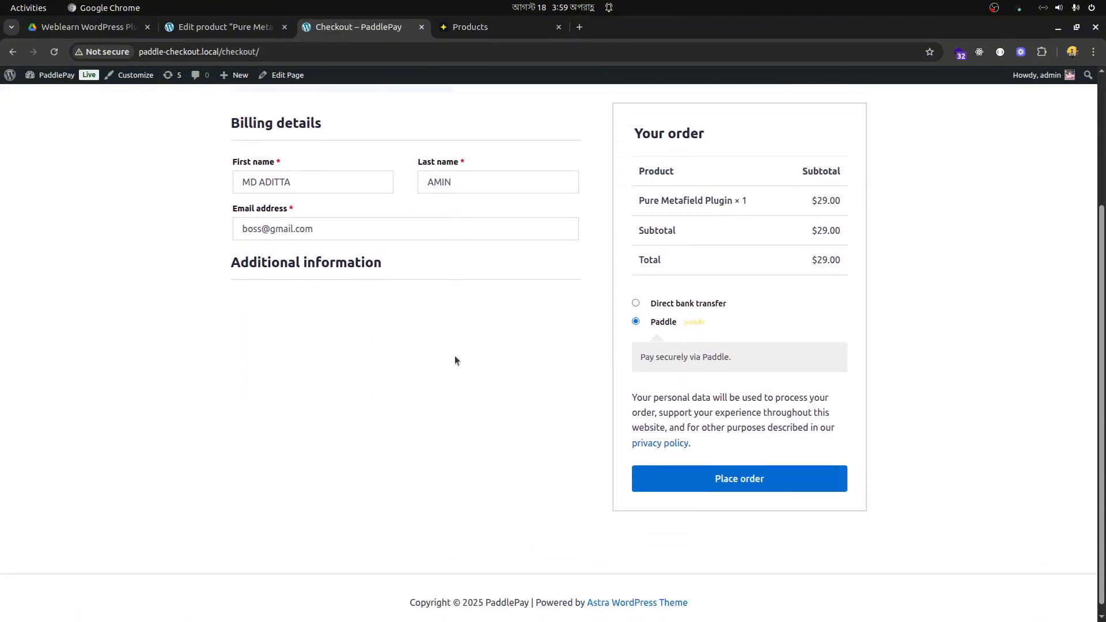
{"action": "scroll", "coordinate": [455, 356], "scroll_direction": "up", "scroll_amount": 2}
{"action": "left_click_drag", "start_coordinate": [328, 317], "coordinate": [218, 309]}
{"action": "left_click_drag", "start_coordinate": [488, 310], "coordinate": [324, 309]}
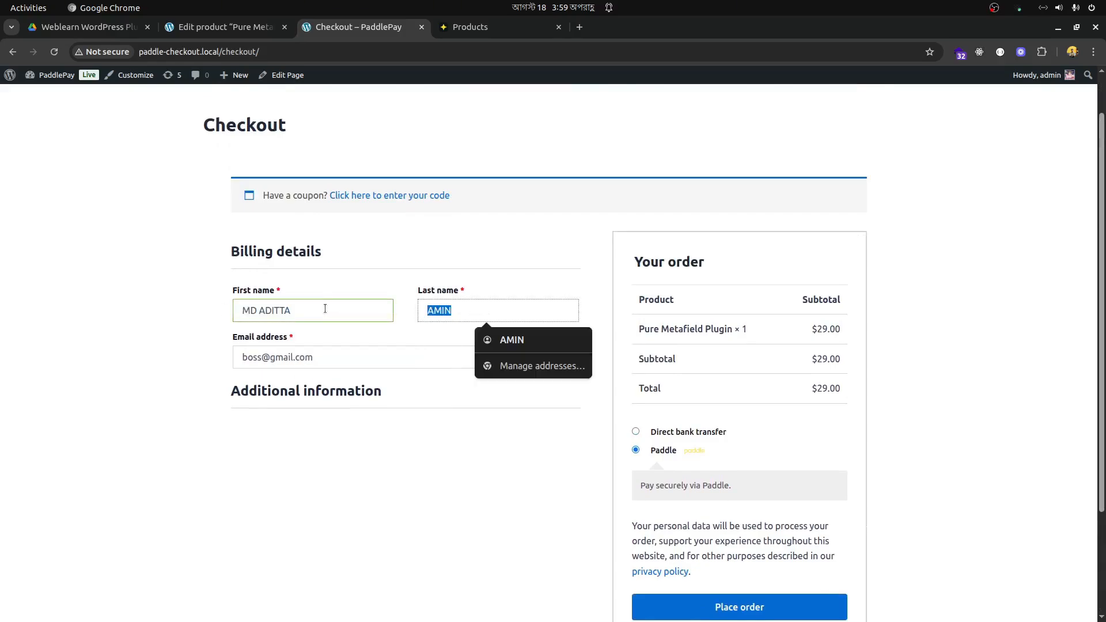
{"action": "left_click", "coordinate": [393, 395]}
{"action": "scroll", "coordinate": [846, 321], "scroll_direction": "down", "scroll_amount": 2}
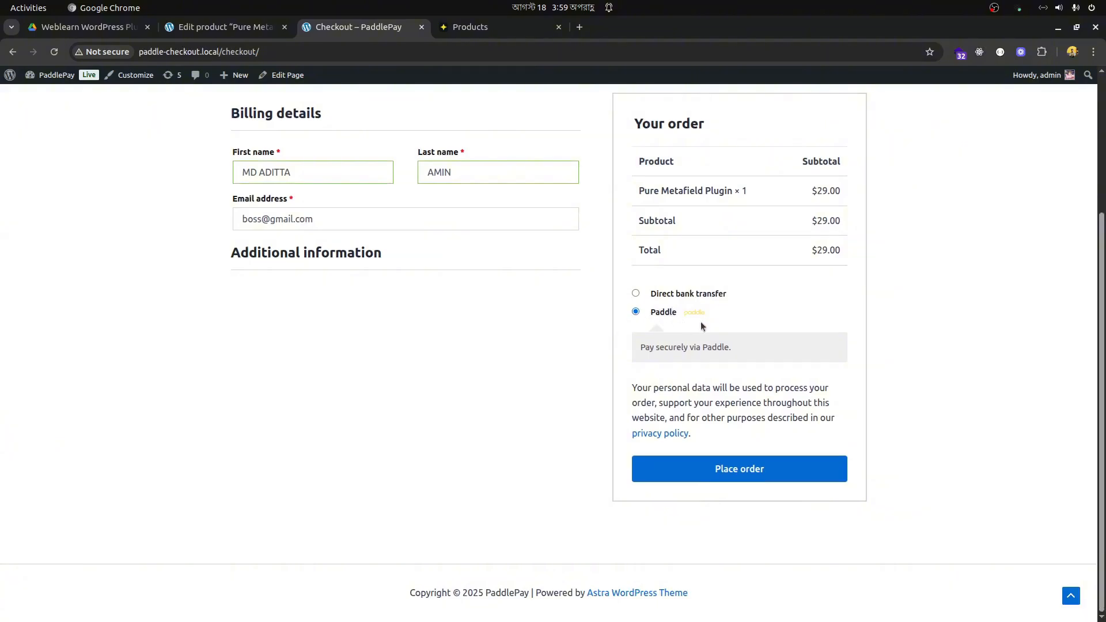
{"action": "left_click", "coordinate": [714, 472]}
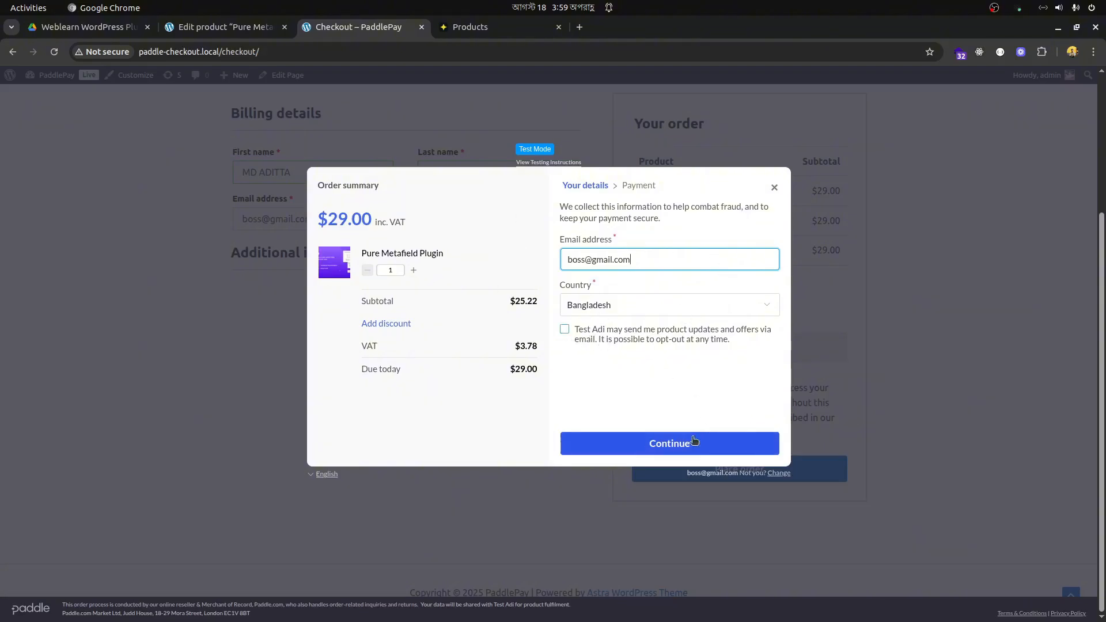
{"action": "left_click", "coordinate": [703, 451]}
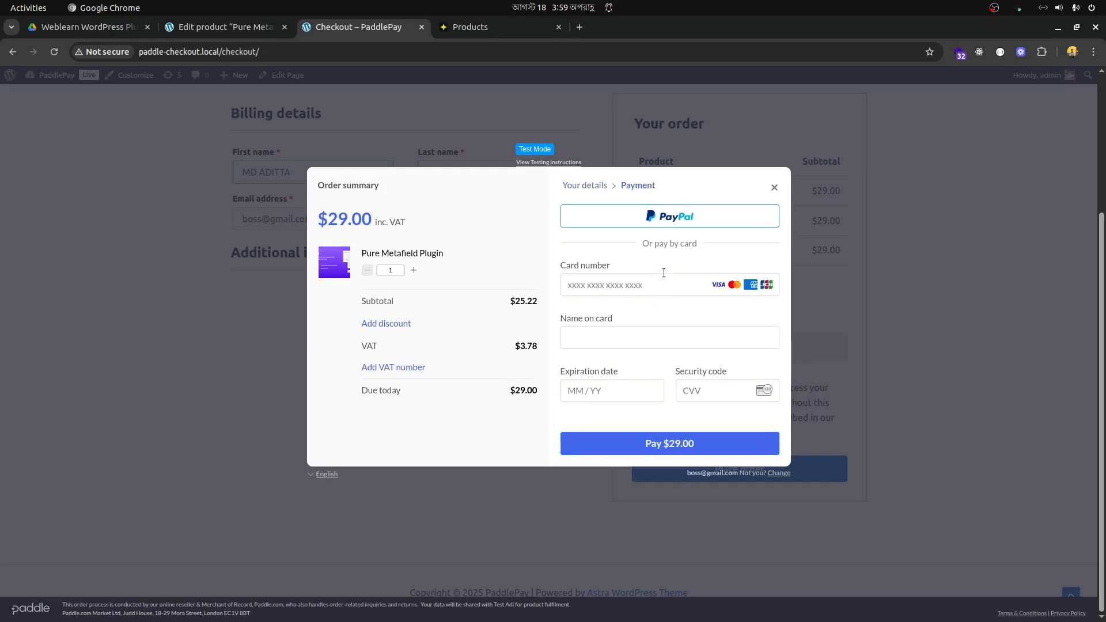
- Leave the card payment form unfilled, switch to the Paddle dashboard and view the payment methods in Checkout Settings
{"action": "left_click", "coordinate": [646, 283]}
{"action": "left_click", "coordinate": [613, 253]}
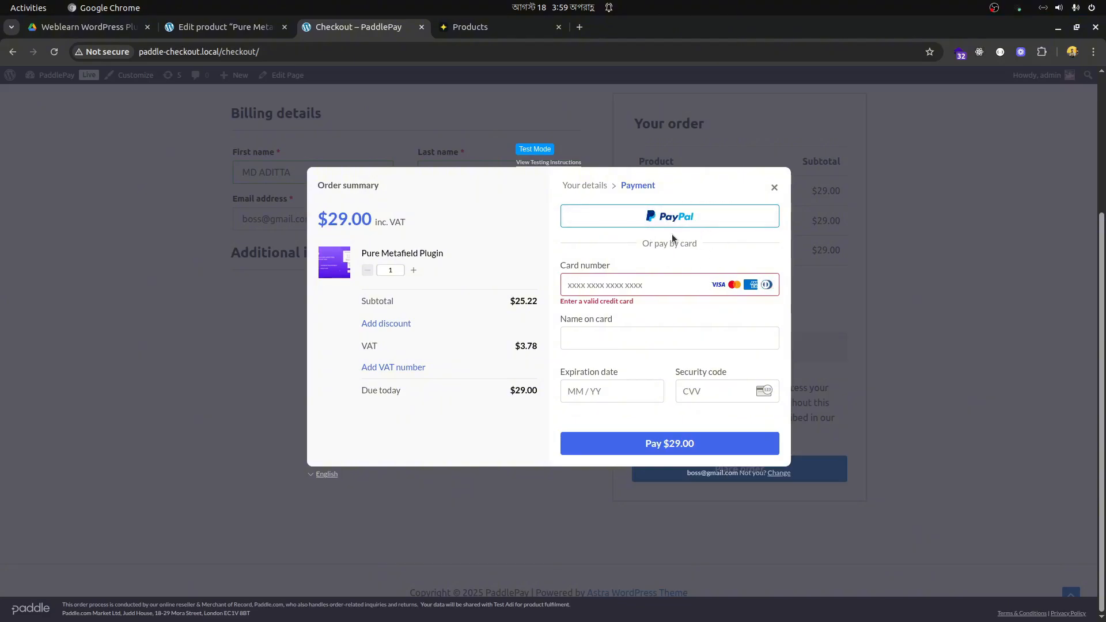
{"action": "left_click", "coordinate": [487, 31]}
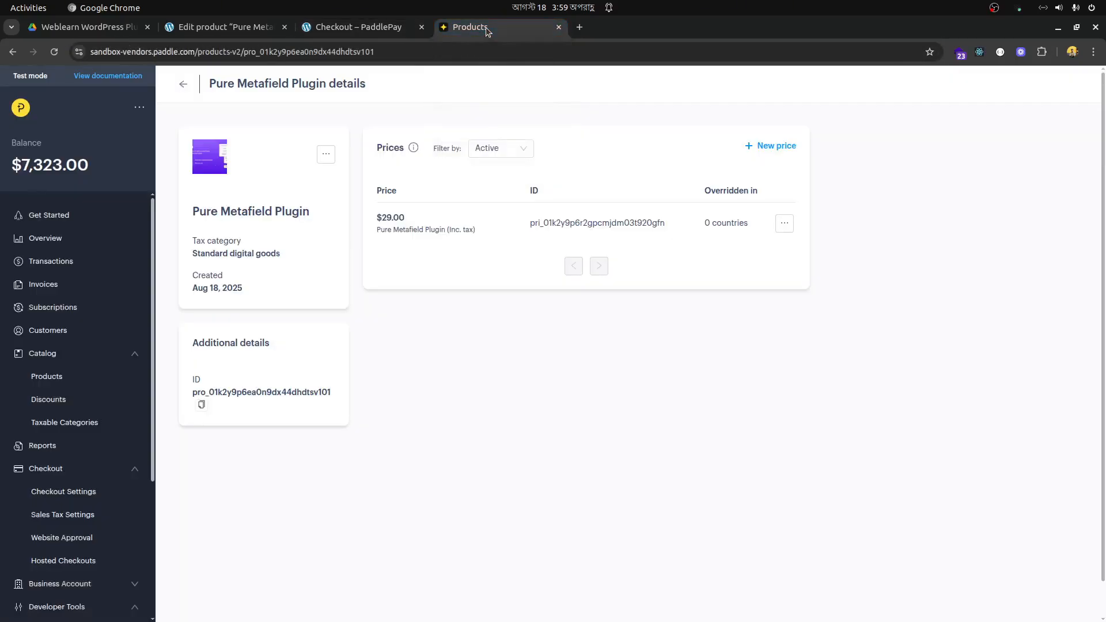
{"action": "scroll", "coordinate": [83, 369], "scroll_direction": "down", "scroll_amount": 3}
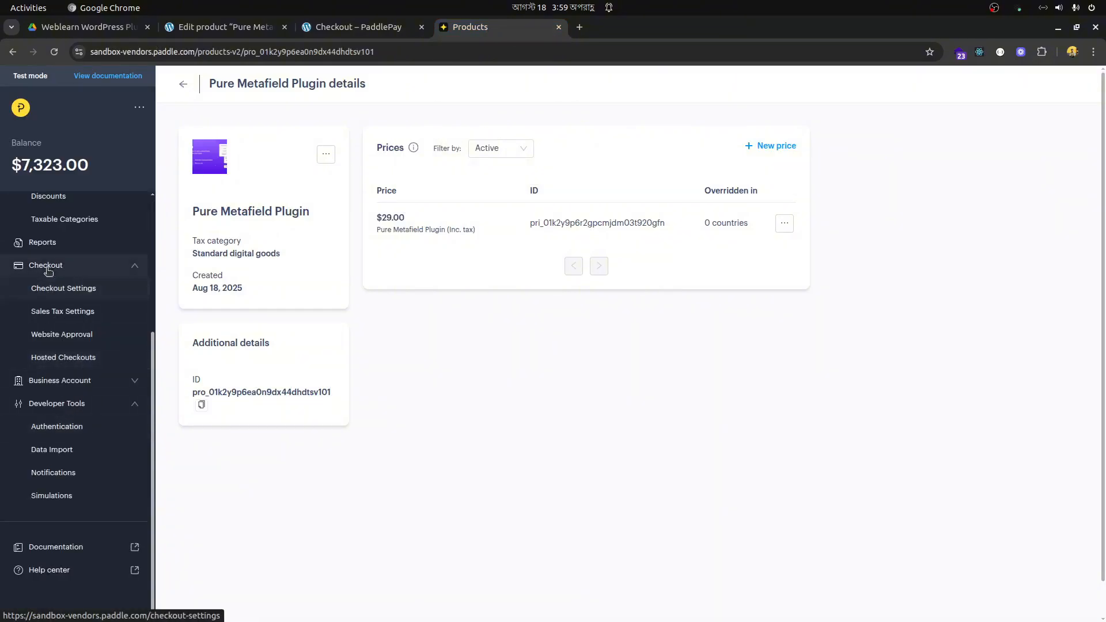
{"action": "left_click", "coordinate": [80, 290]}
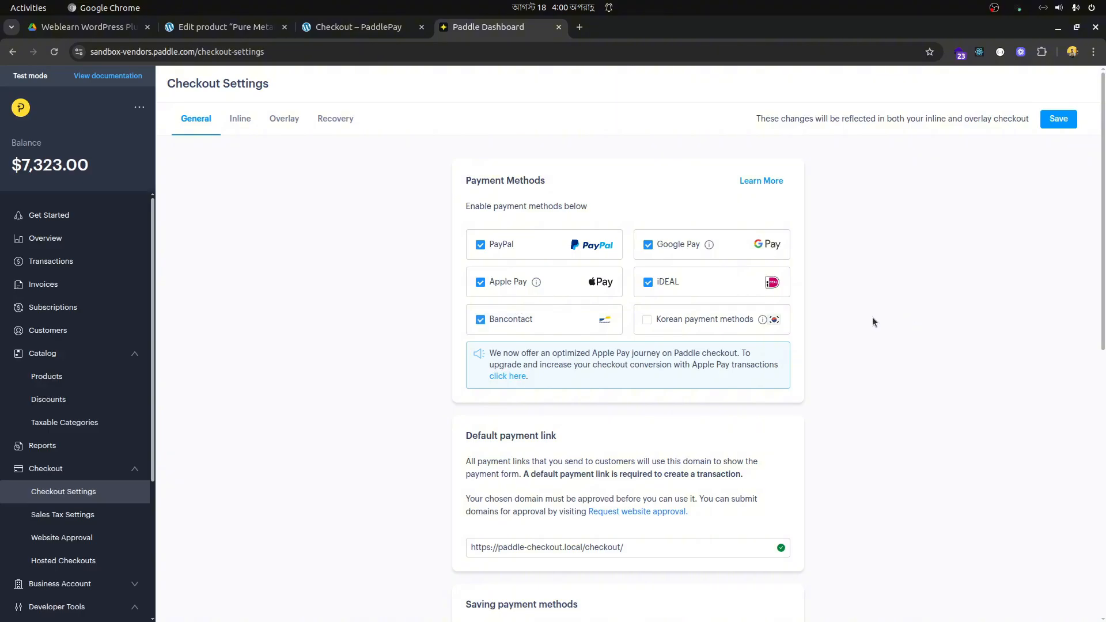
- Examine the default payment link in Checkout Settings, including its domain and its checkout page path
{"action": "scroll", "coordinate": [882, 320], "scroll_direction": "down", "scroll_amount": 5}
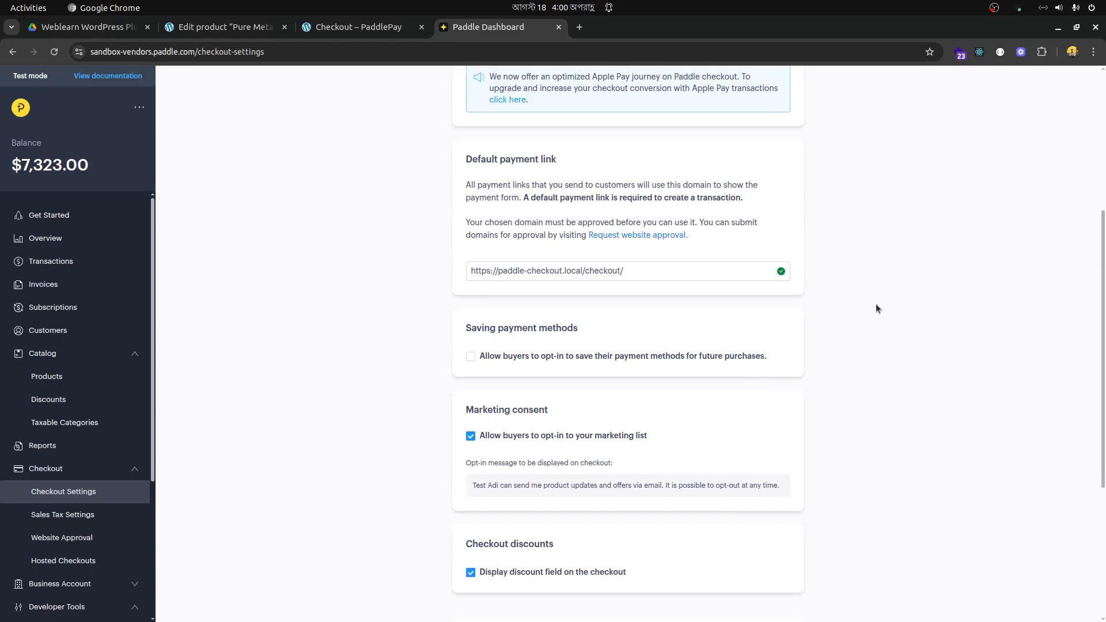
{"action": "left_click_drag", "start_coordinate": [667, 268], "coordinate": [373, 268]}
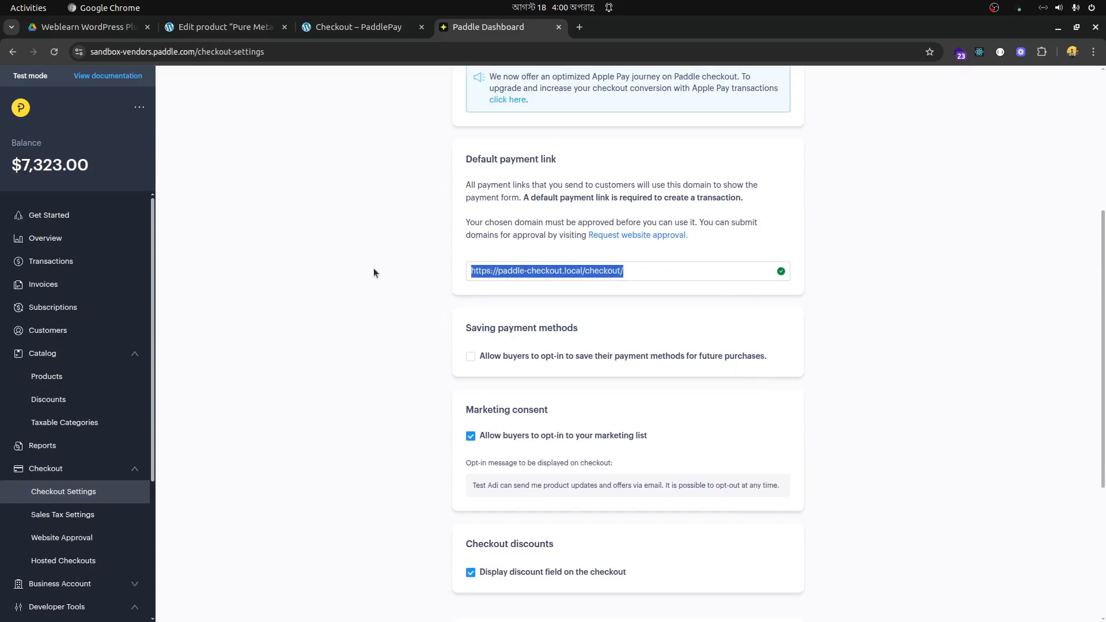
{"action": "left_click", "coordinate": [942, 258]}
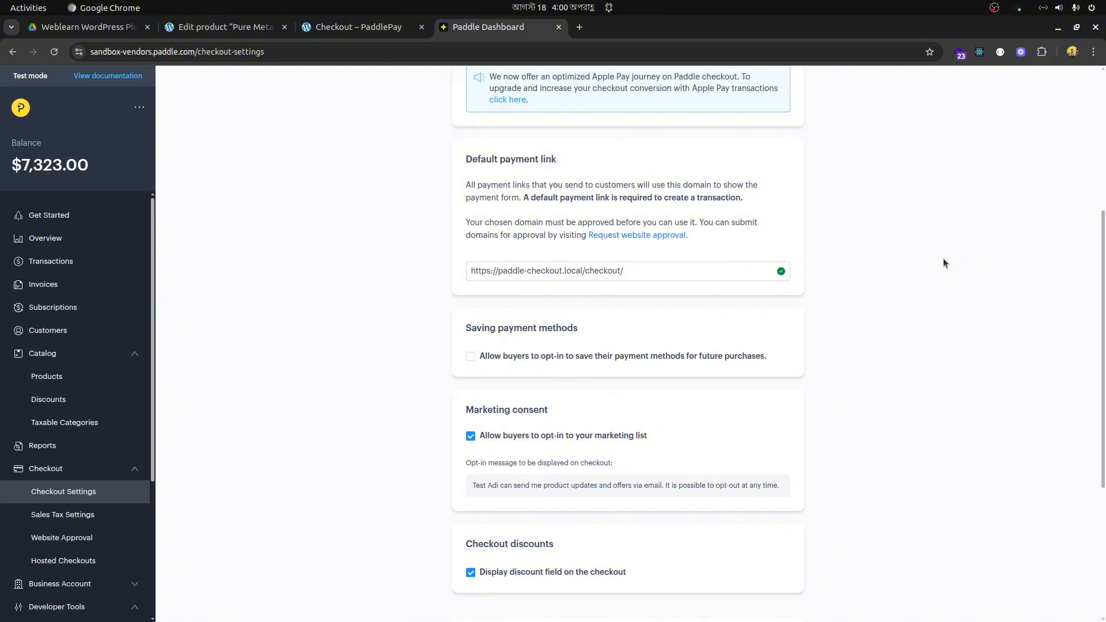
{"action": "left_click_drag", "start_coordinate": [659, 270], "coordinate": [453, 274]}
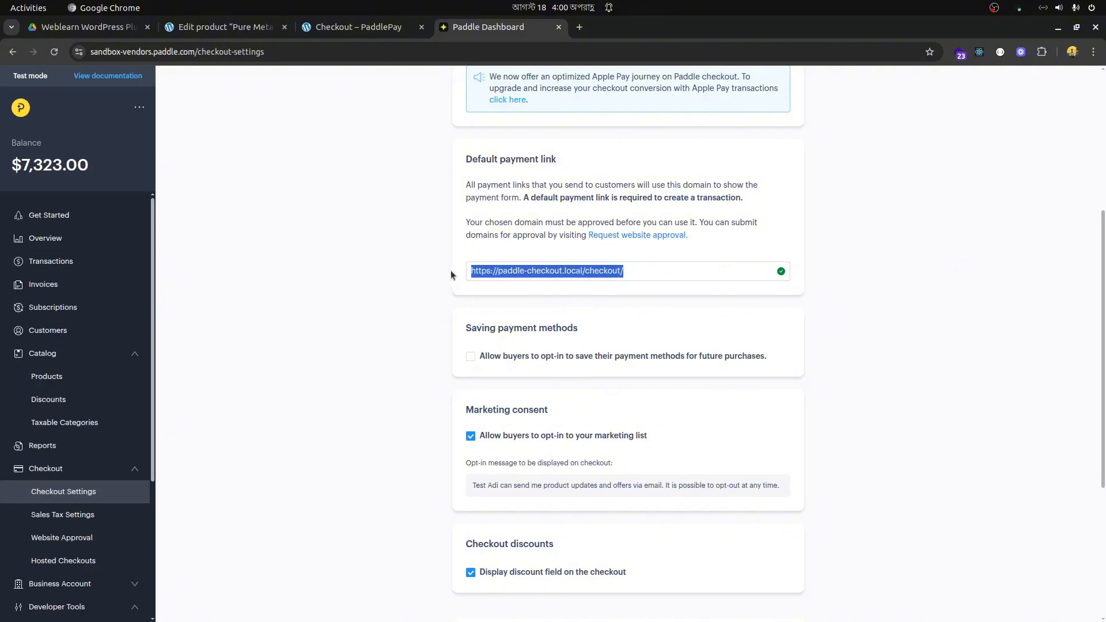
{"action": "left_click", "coordinate": [917, 266]}
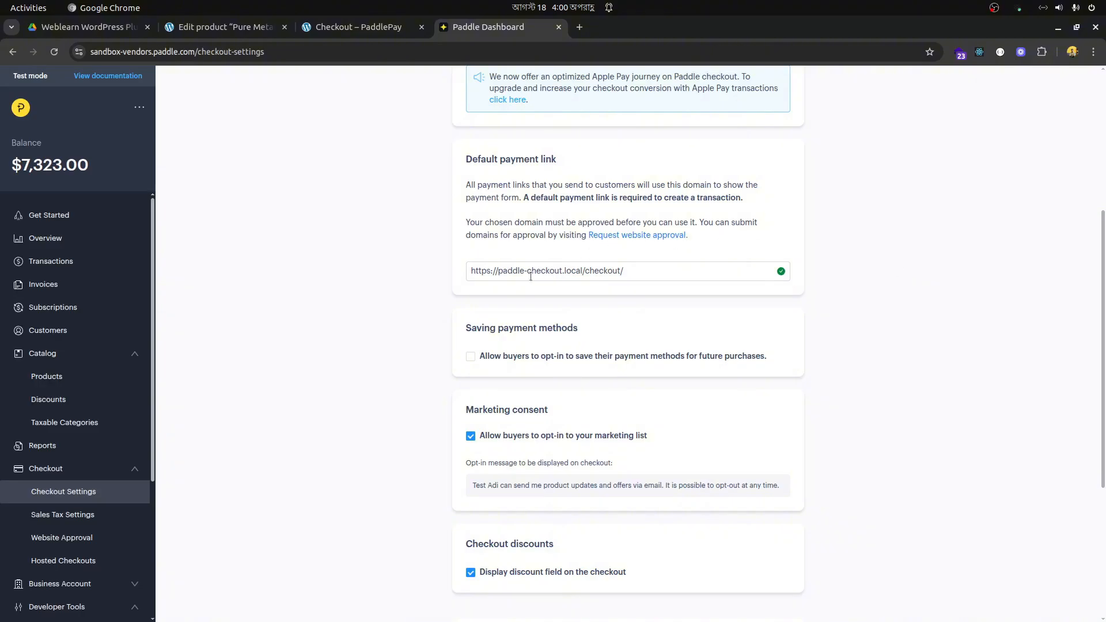
{"action": "left_click_drag", "start_coordinate": [498, 271], "coordinate": [581, 269]}
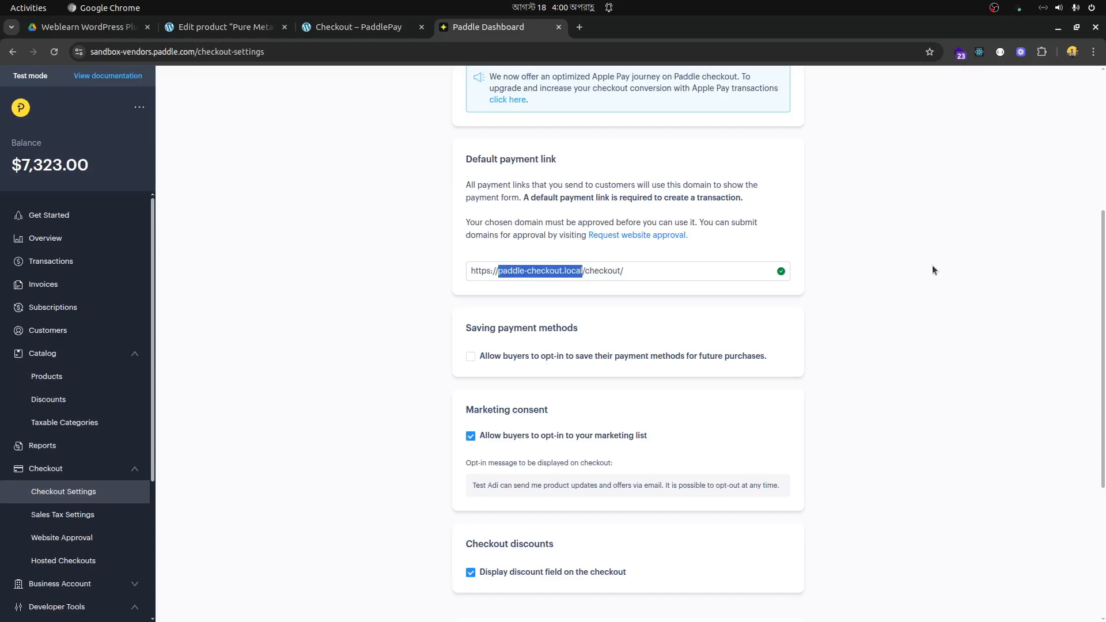
{"action": "left_click_drag", "start_coordinate": [586, 271], "coordinate": [945, 276]}
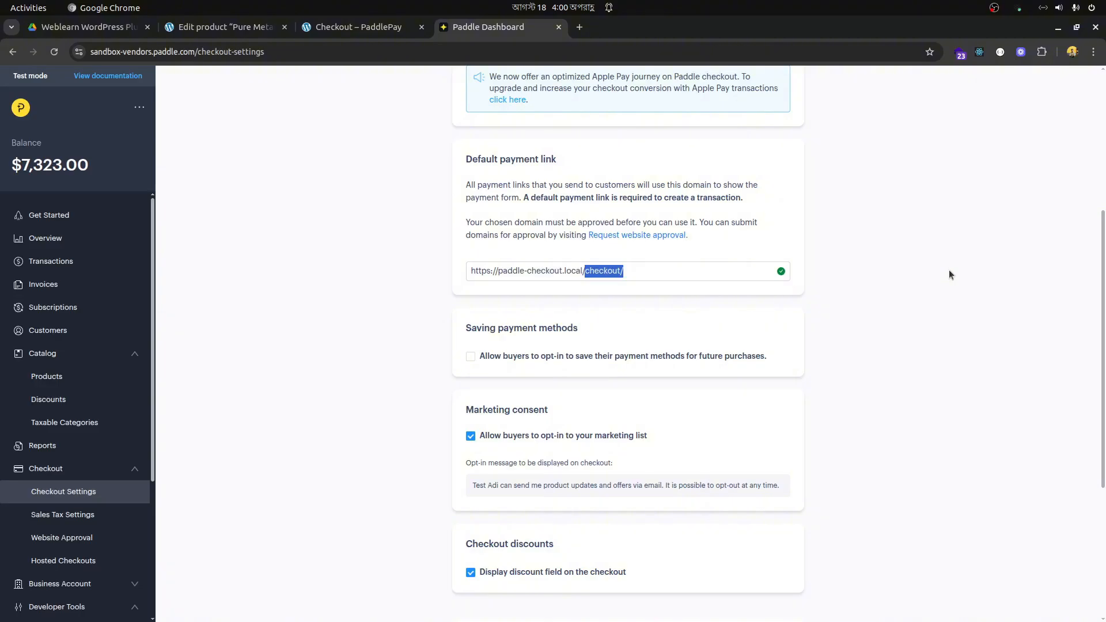
{"action": "scroll", "coordinate": [946, 273], "scroll_direction": "up", "scroll_amount": 5}
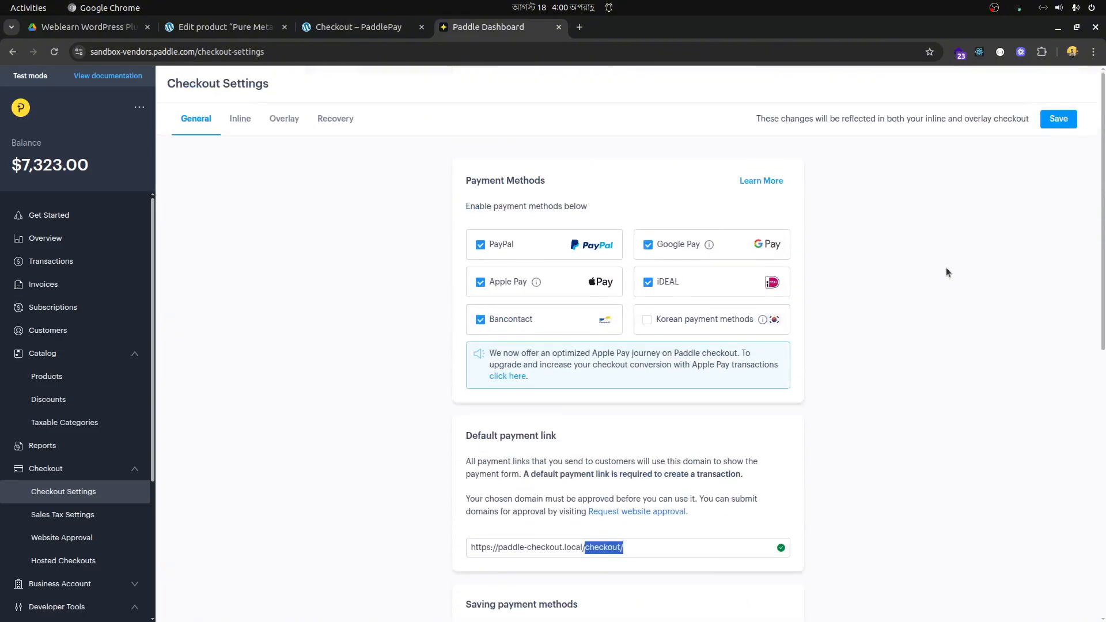
{"action": "left_click", "coordinate": [939, 267]}
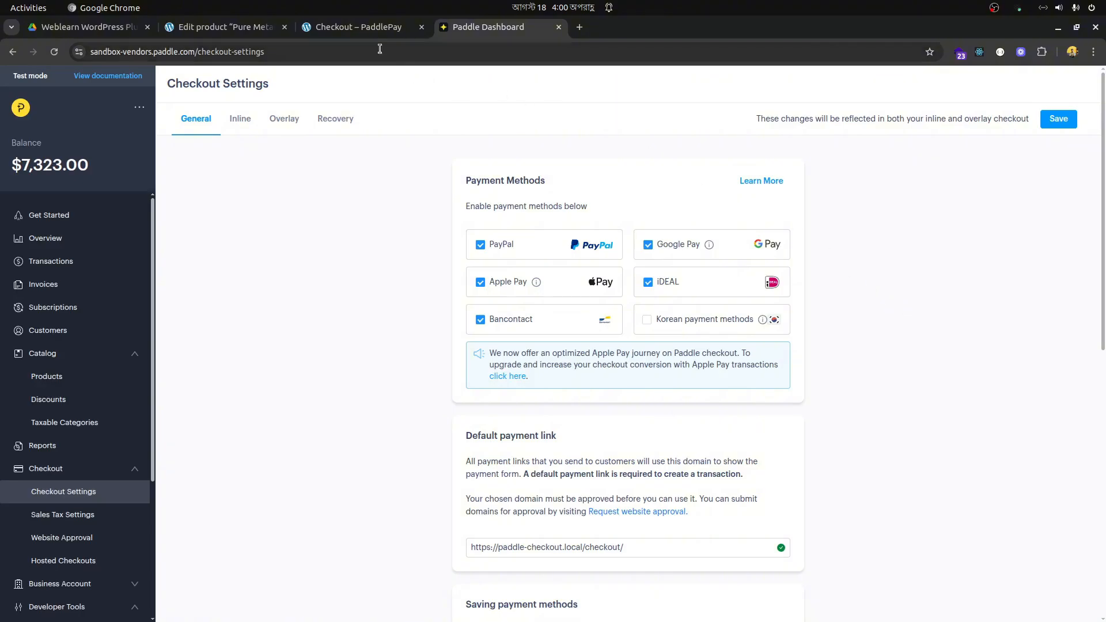
- Return to the store's Paddle checkout and enter the test card number and the name on the card
{"action": "left_click", "coordinate": [357, 27]}
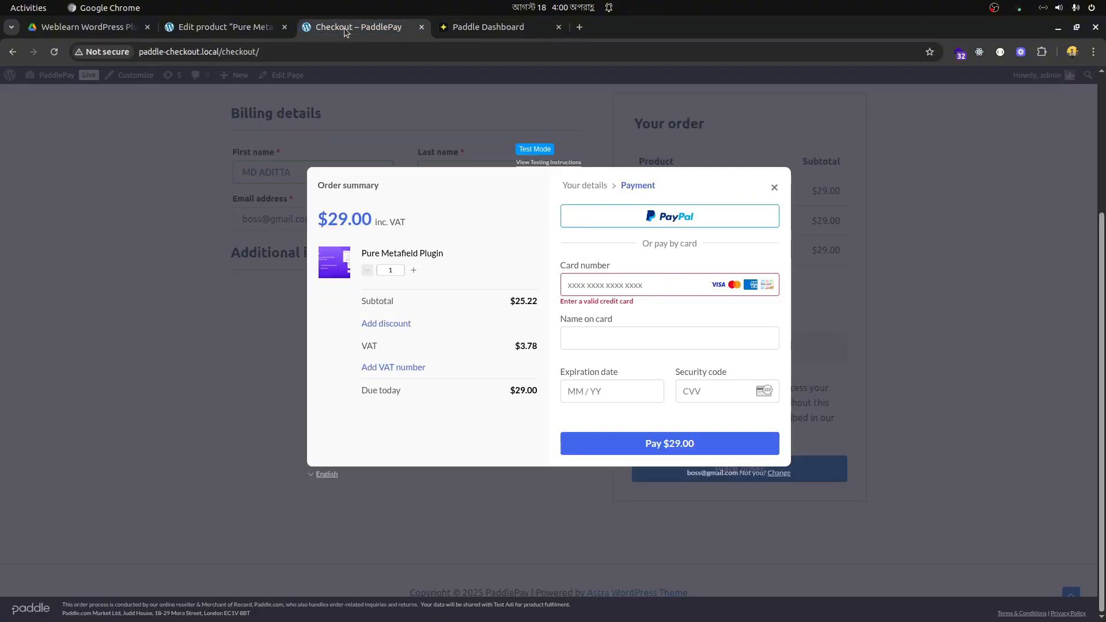
{"action": "left_click", "coordinate": [617, 280]}
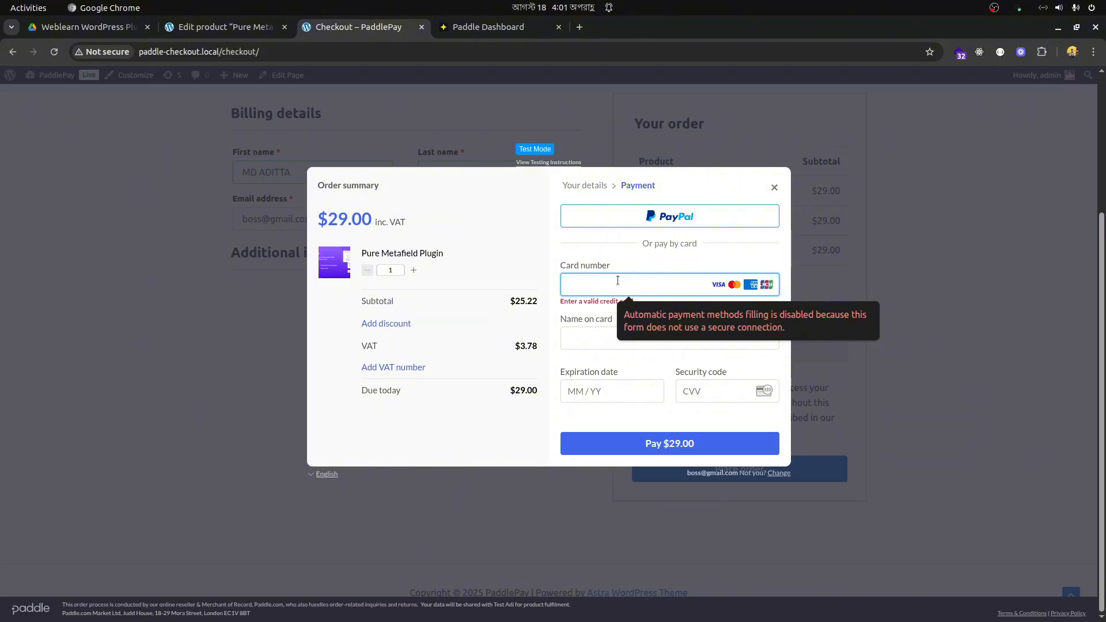
{"action": "type", "text": "4242 4242 4242 4242"}
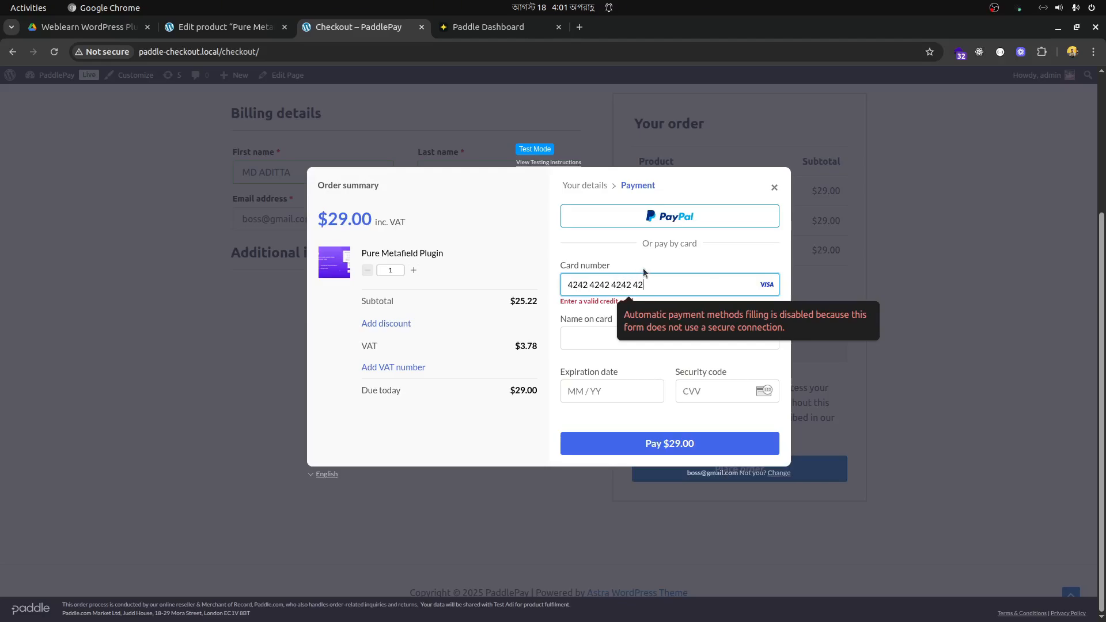
{"action": "left_click", "coordinate": [760, 329]}
{"action": "type", "text": "Adi"}
{"action": "key", "text": "Tab"}
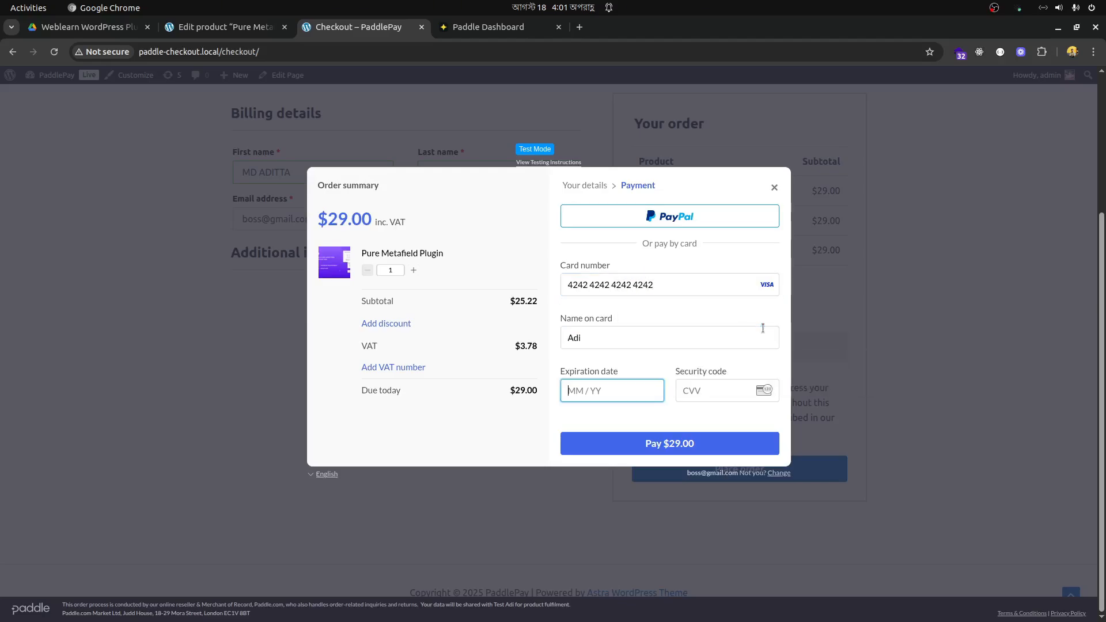
- Fill in the card's expiration date and security code and submit the $29.00 payment
{"action": "type", "text": "03 / 27"}
{"action": "key", "text": "Tab"}
{"action": "type", "text": "111"}
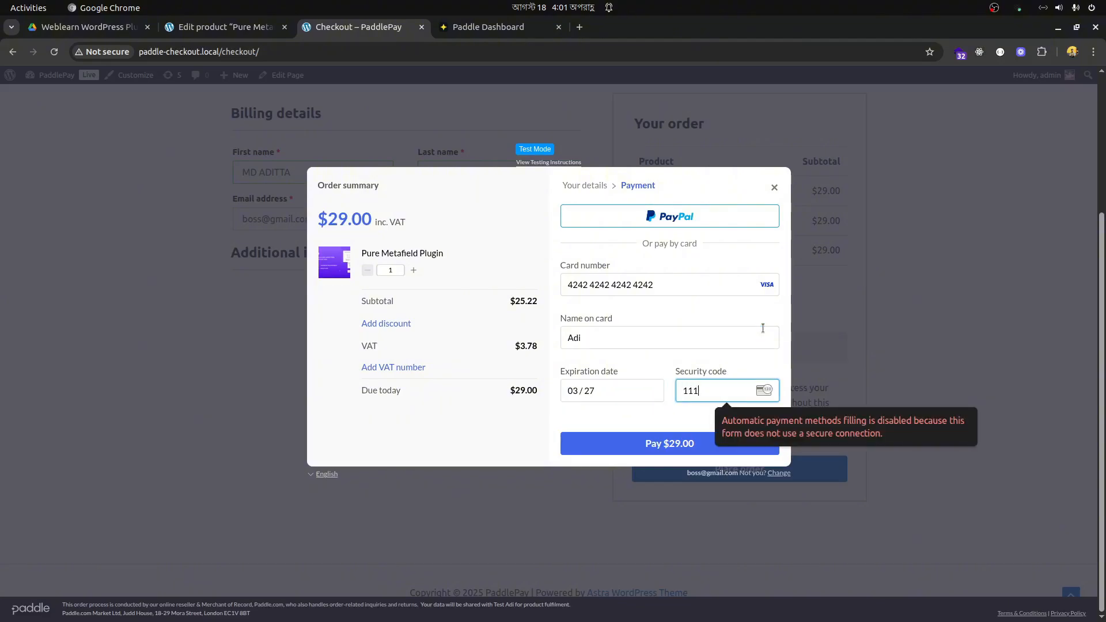
{"action": "key", "text": "Return"}
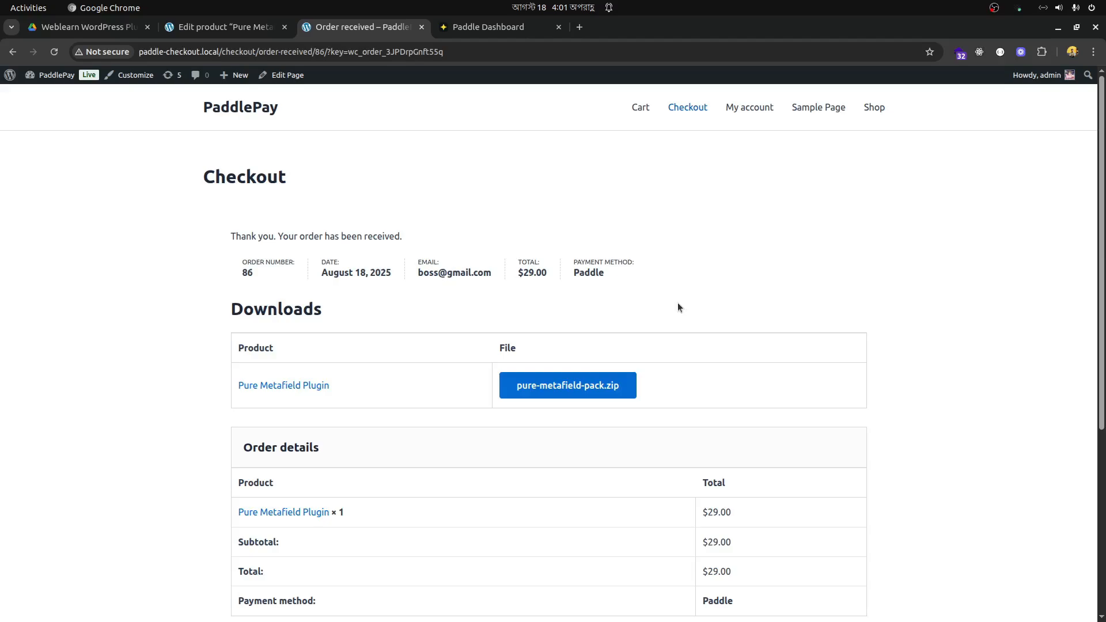
- Review the order confirmation page and open the Downloads list in the customer's account
{"action": "scroll", "coordinate": [675, 304], "scroll_direction": "down", "scroll_amount": 2}
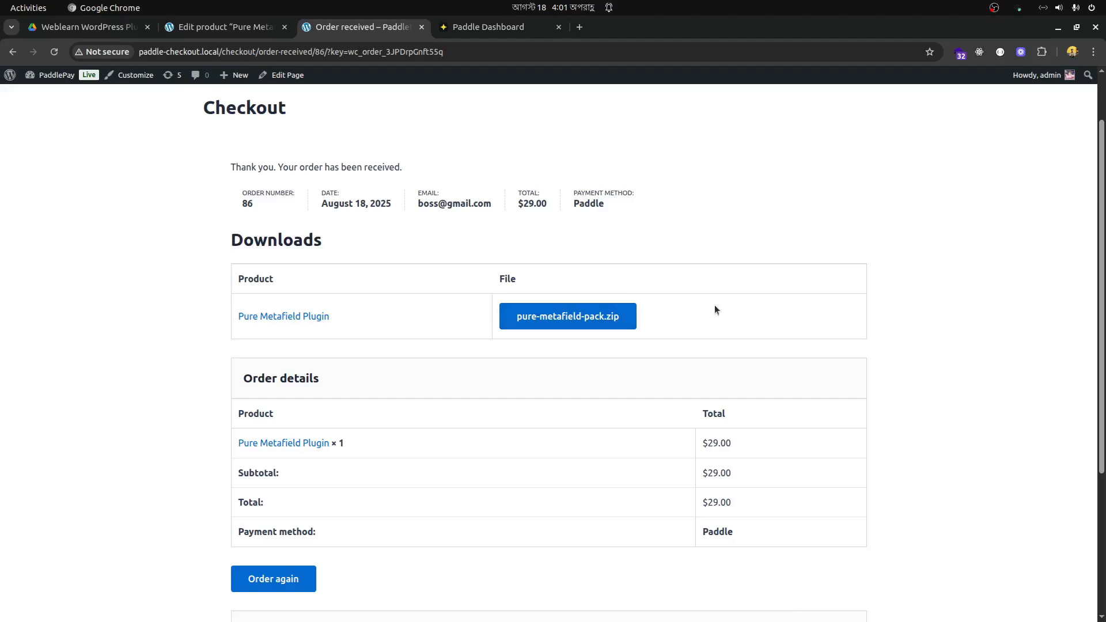
{"action": "scroll", "coordinate": [715, 307], "scroll_direction": "up", "scroll_amount": 2}
{"action": "left_click", "coordinate": [752, 110]}
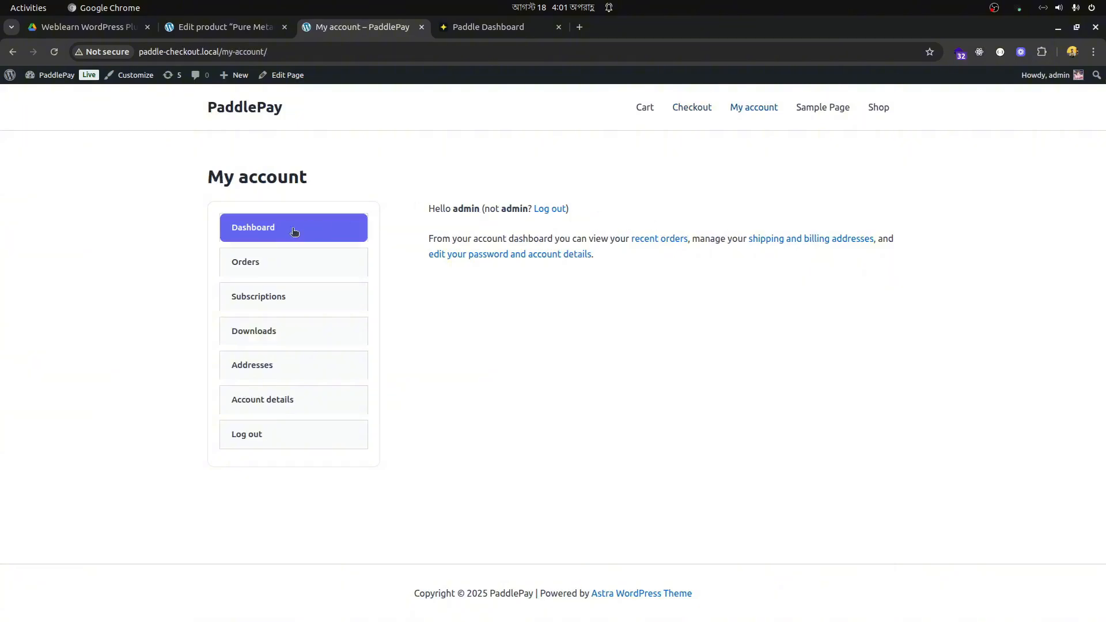
{"action": "left_click", "coordinate": [269, 331]}
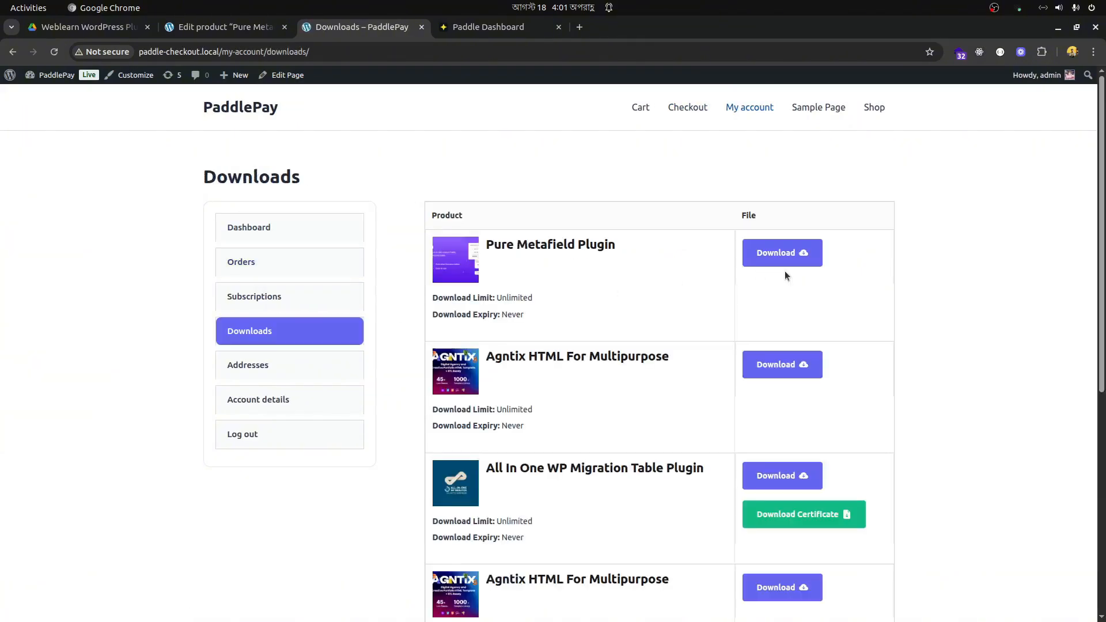
- Check the purchased Pure Metafield Plugin entry, start its download and cancel saving the file
{"action": "left_click_drag", "start_coordinate": [547, 320], "coordinate": [439, 251]}
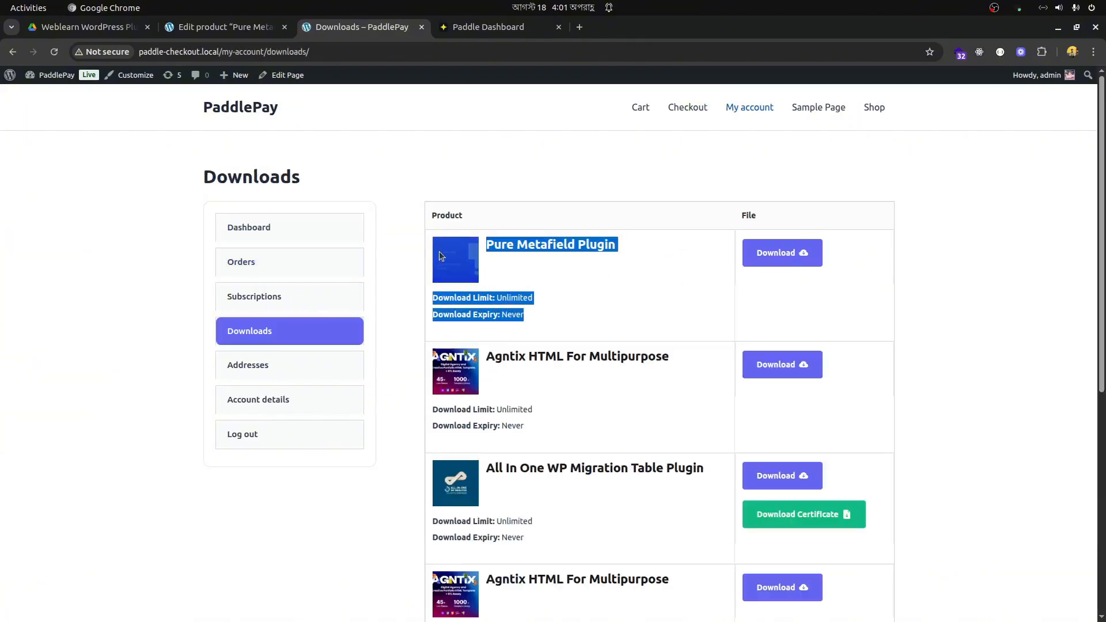
{"action": "left_click", "coordinate": [634, 295]}
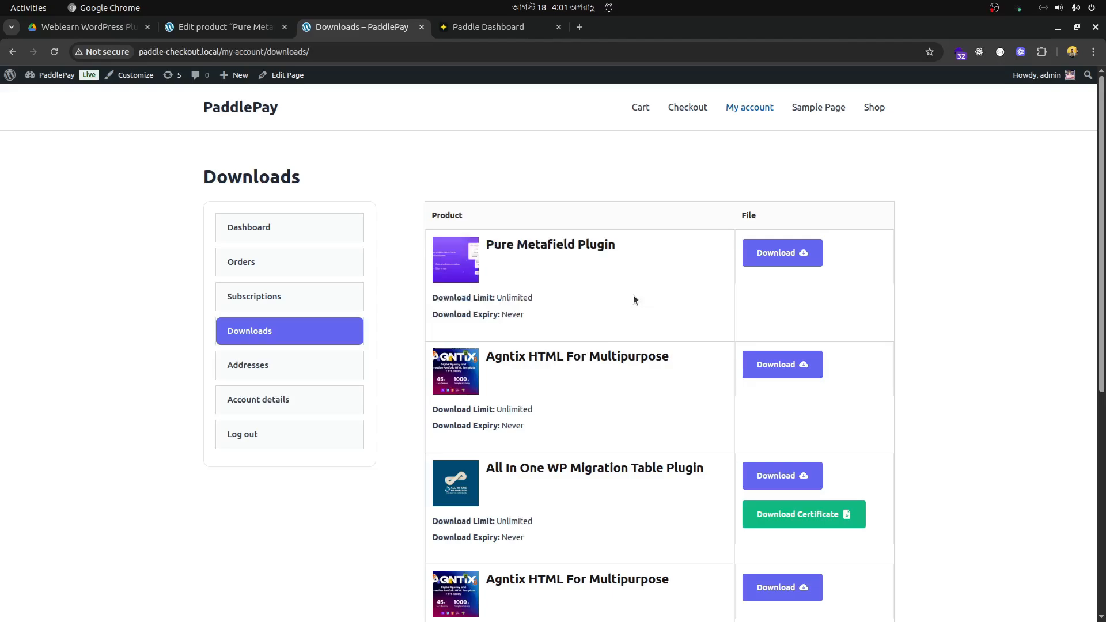
{"action": "left_click", "coordinate": [771, 258]}
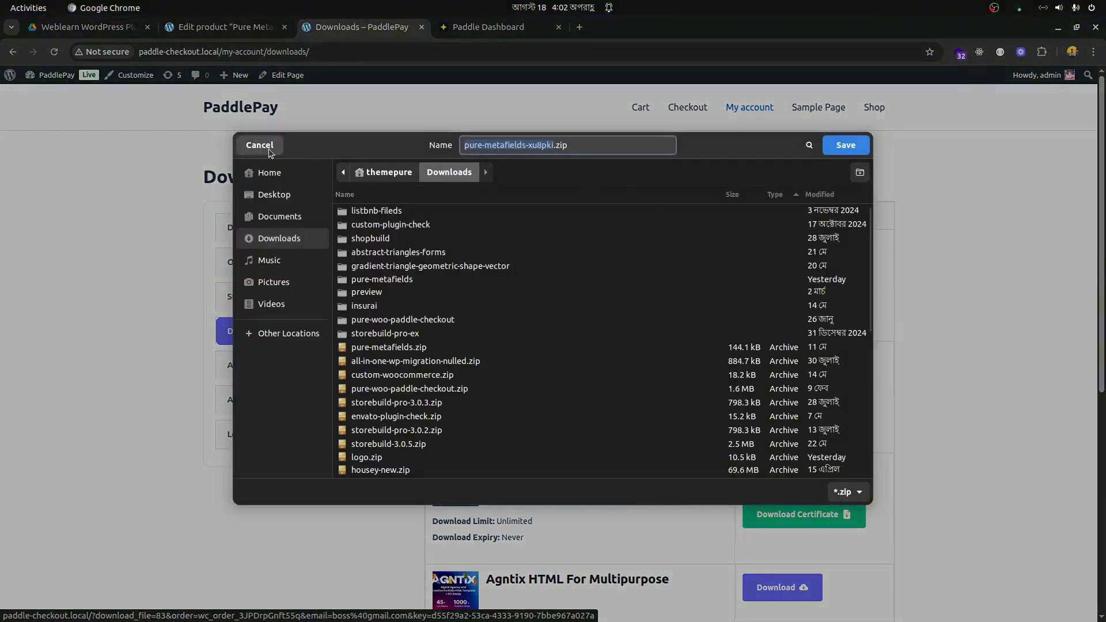
{"action": "left_click", "coordinate": [260, 145]}
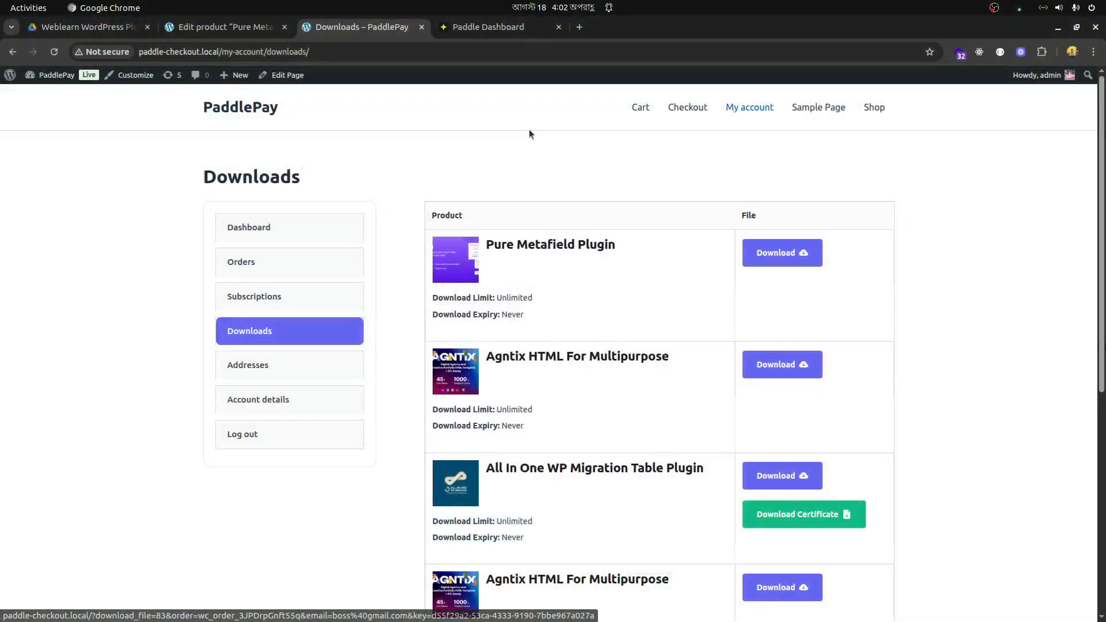
- Open the PaddlePay analytics in the WordPress admin and examine its revenue, sales, customer map, license and top product reports
{"action": "left_click", "coordinate": [239, 28]}
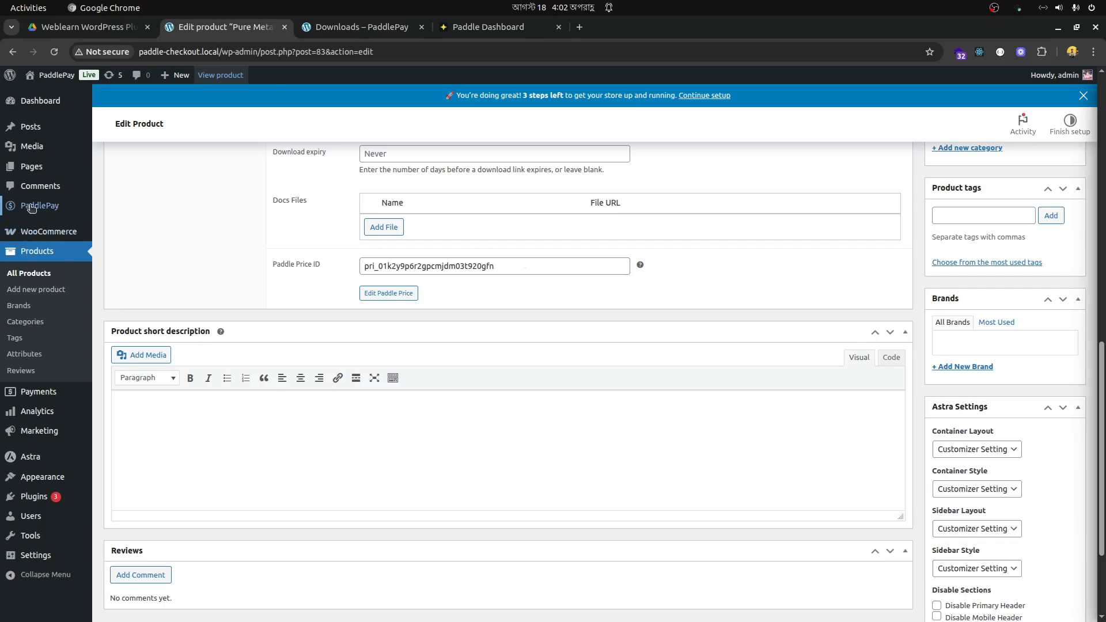
{"action": "mouse_move", "coordinate": [32, 207]}
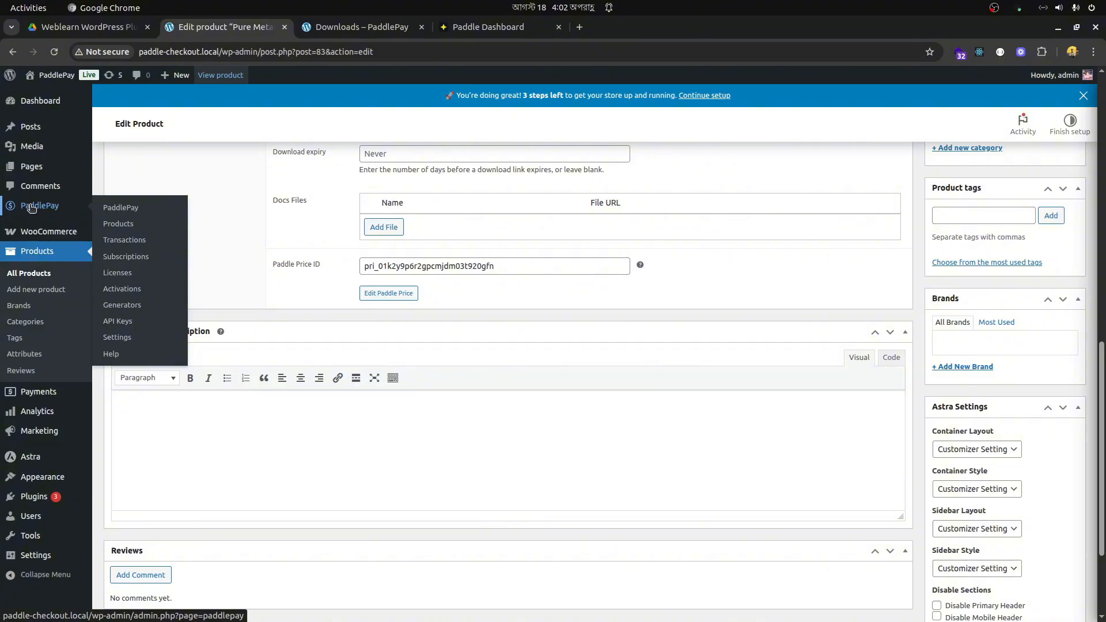
{"action": "left_click", "coordinate": [119, 209]}
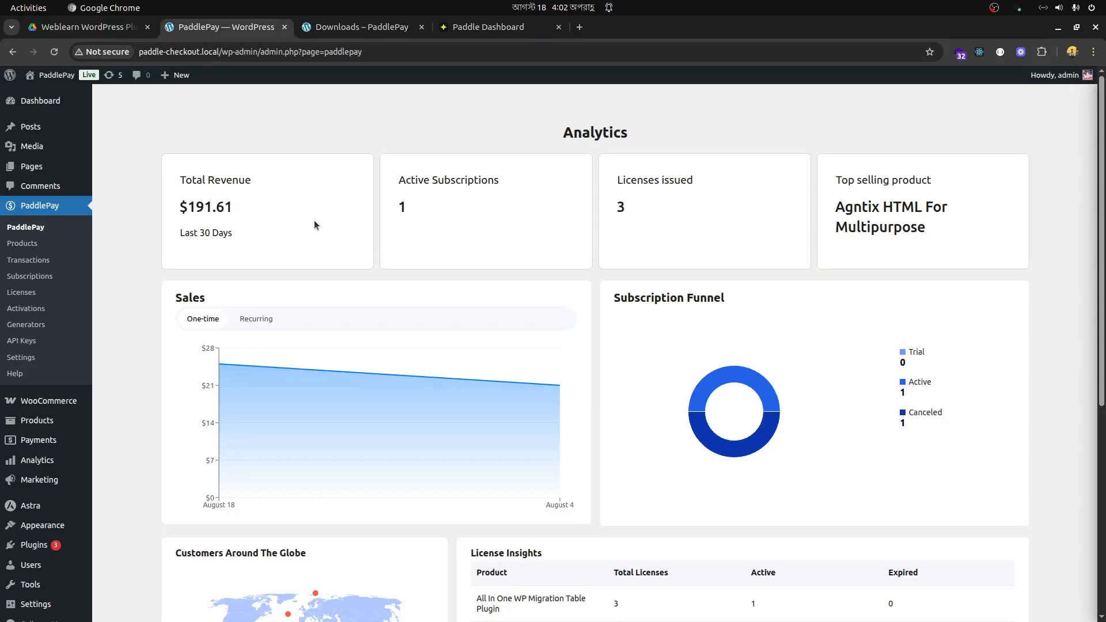
{"action": "scroll", "coordinate": [314, 224], "scroll_direction": "down", "scroll_amount": 5}
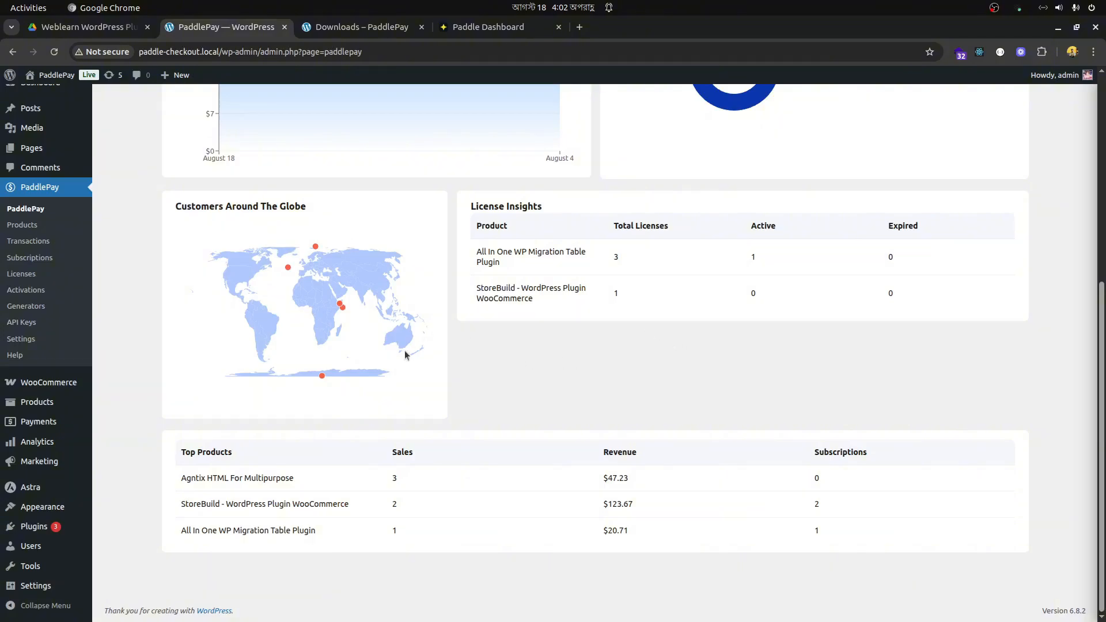
{"action": "mouse_move", "coordinate": [322, 378]}
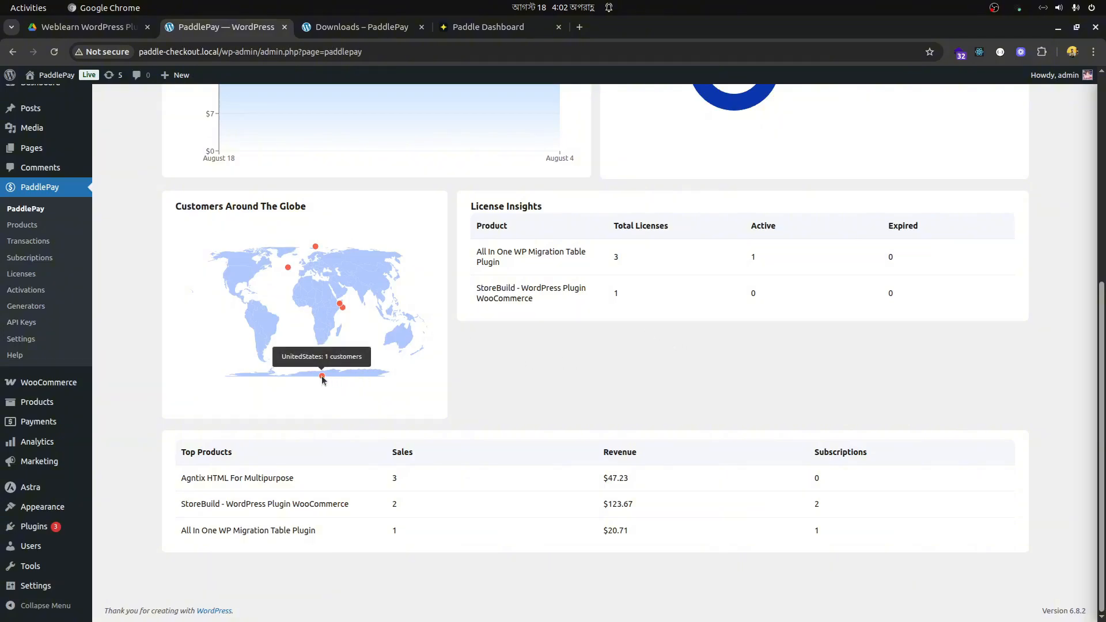
{"action": "mouse_move", "coordinate": [288, 270]}
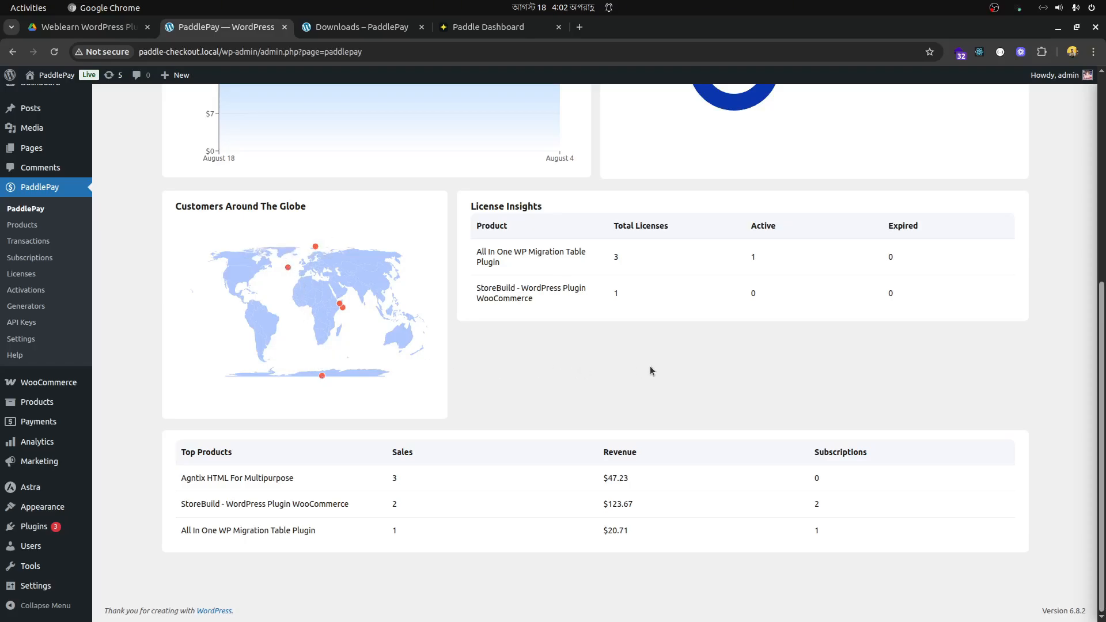
{"action": "scroll", "coordinate": [651, 370], "scroll_direction": "up", "scroll_amount": 3}
{"action": "scroll", "coordinate": [651, 371], "scroll_direction": "down", "scroll_amount": 3}
{"action": "scroll", "coordinate": [653, 366], "scroll_direction": "up", "scroll_amount": 5}
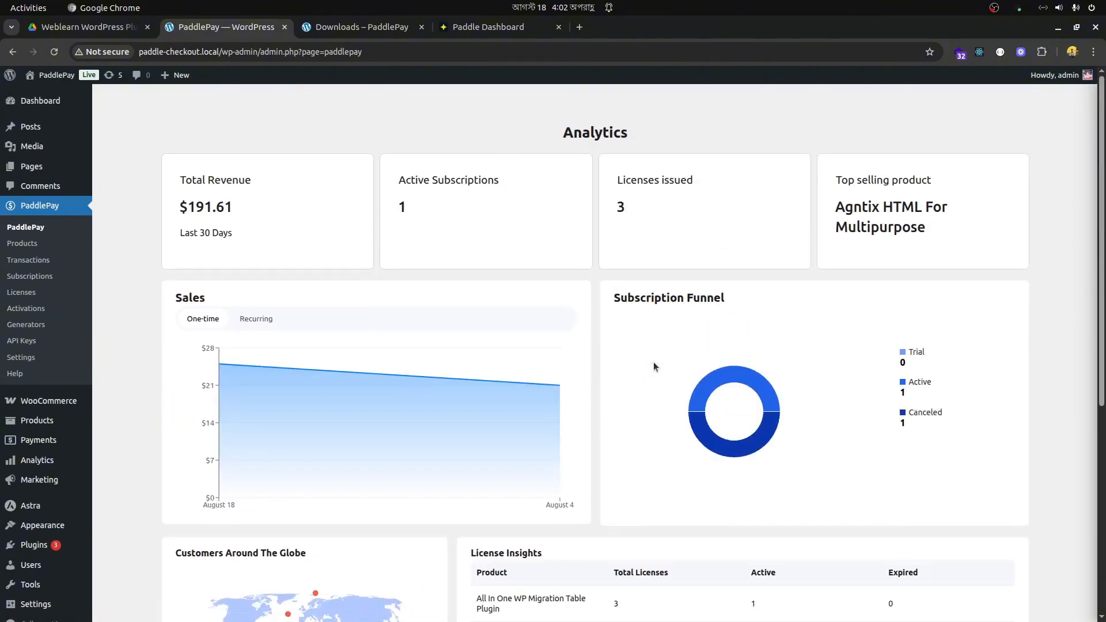
- Open the PaddlePay transactions and check the Pure Metafield Plugin purchase's amount, payment method, payment date and item
{"action": "left_click", "coordinate": [24, 259]}
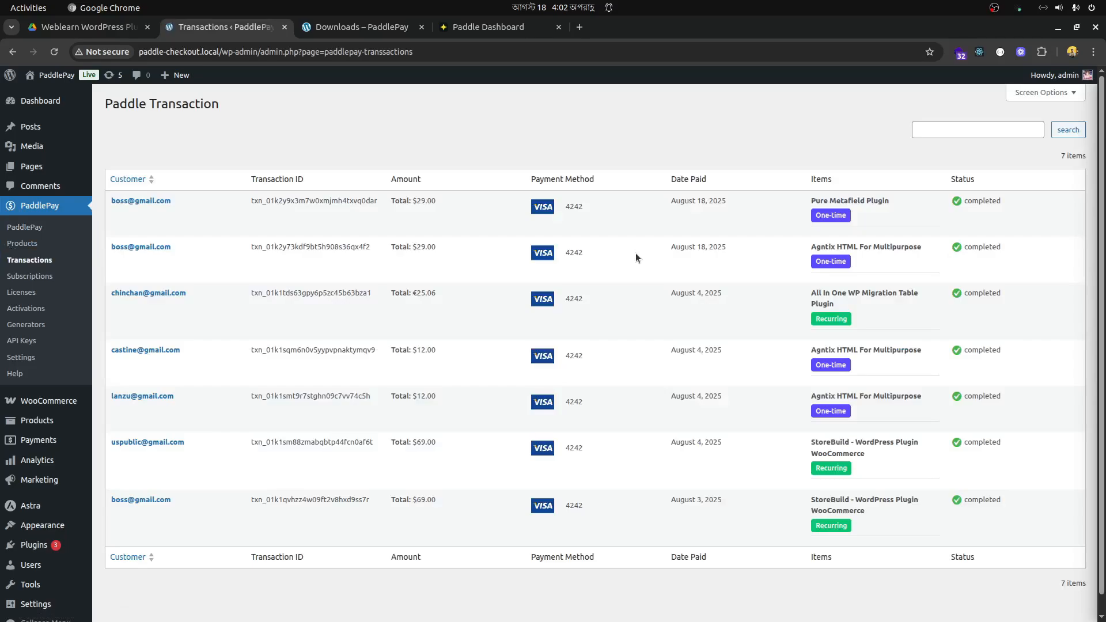
{"action": "left_click_drag", "start_coordinate": [453, 206], "coordinate": [393, 201]}
{"action": "left_click_drag", "start_coordinate": [584, 219], "coordinate": [552, 209]}
{"action": "left_click_drag", "start_coordinate": [670, 202], "coordinate": [729, 203]}
{"action": "left_click_drag", "start_coordinate": [915, 203], "coordinate": [805, 200]}
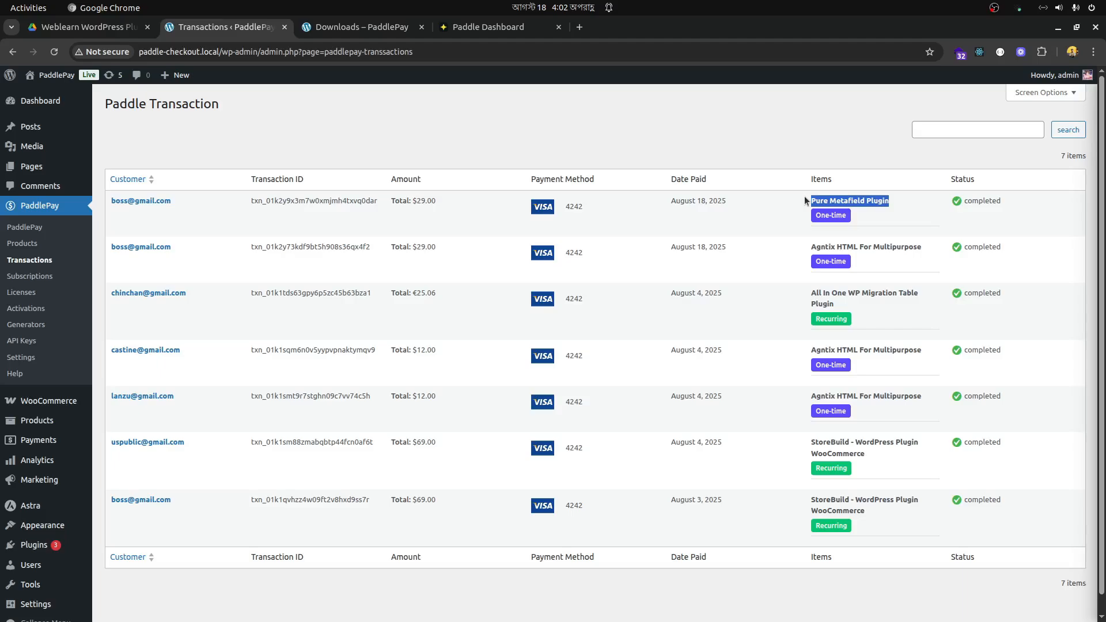
{"action": "left_click", "coordinate": [882, 217]}
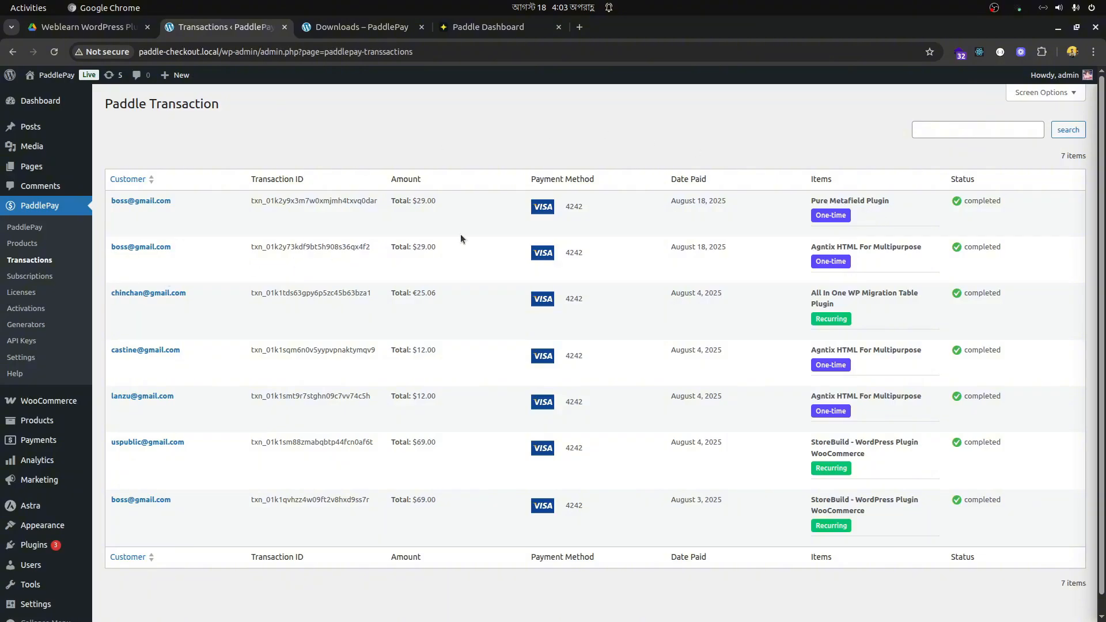
- Look through PaddlePay's license keys, REST API settings and license activations, and open the subscriptions
{"action": "left_click", "coordinate": [26, 293]}
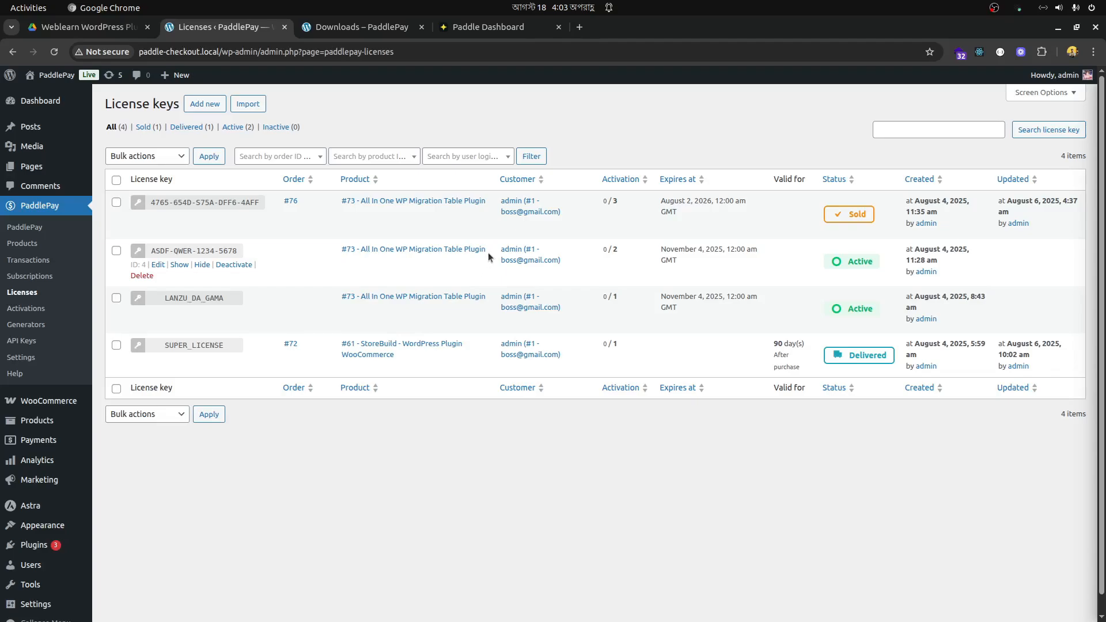
{"action": "left_click", "coordinate": [21, 358]}
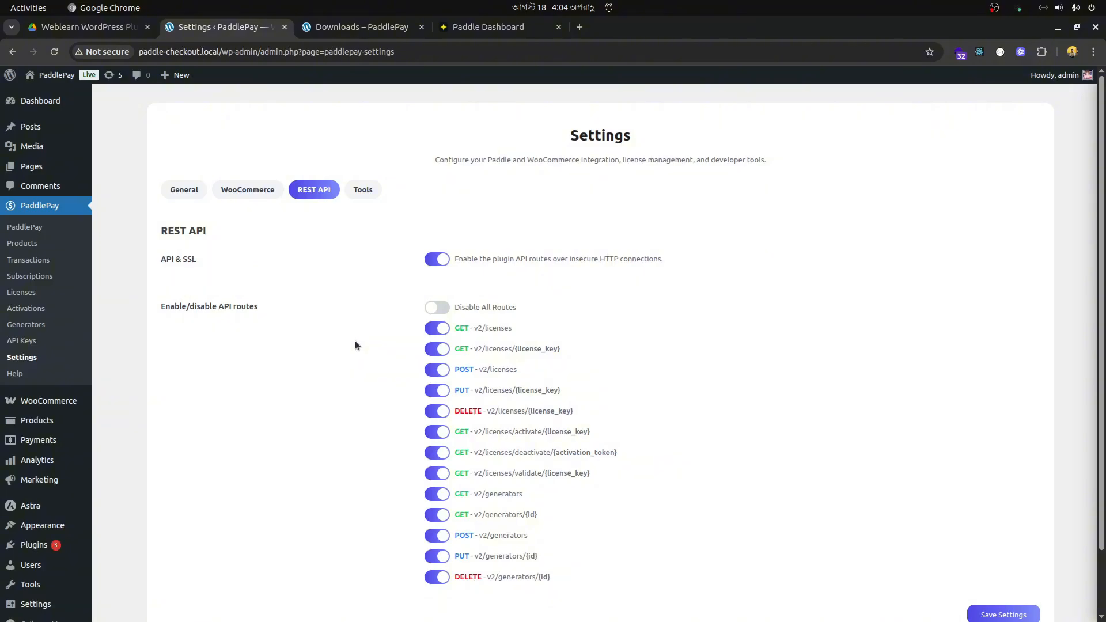
{"action": "left_click", "coordinate": [27, 308]}
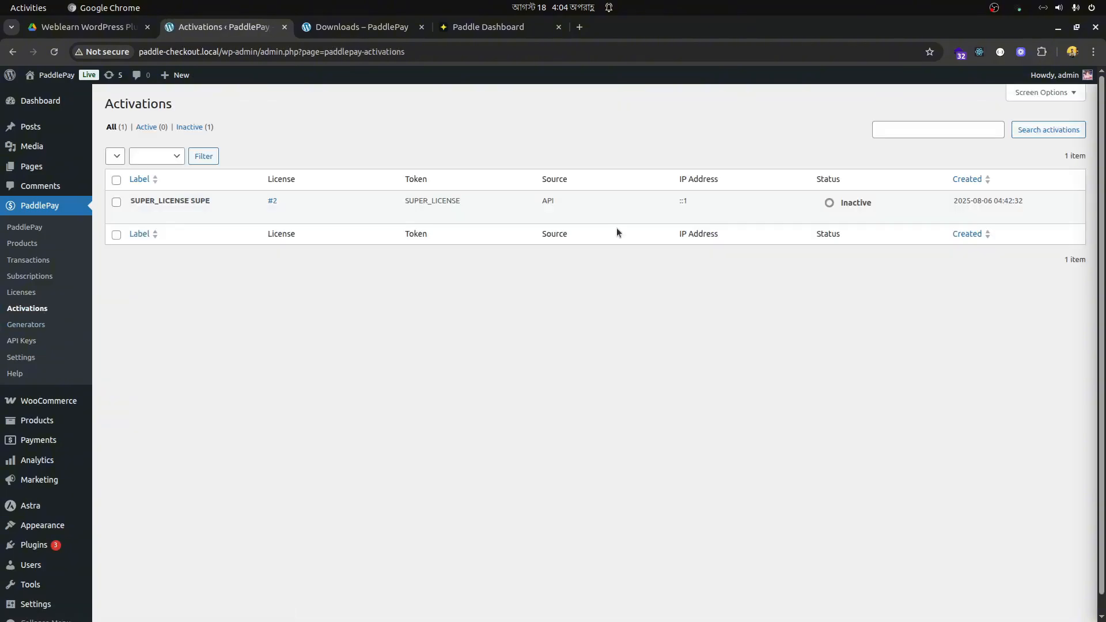
{"action": "left_click", "coordinate": [37, 277]}
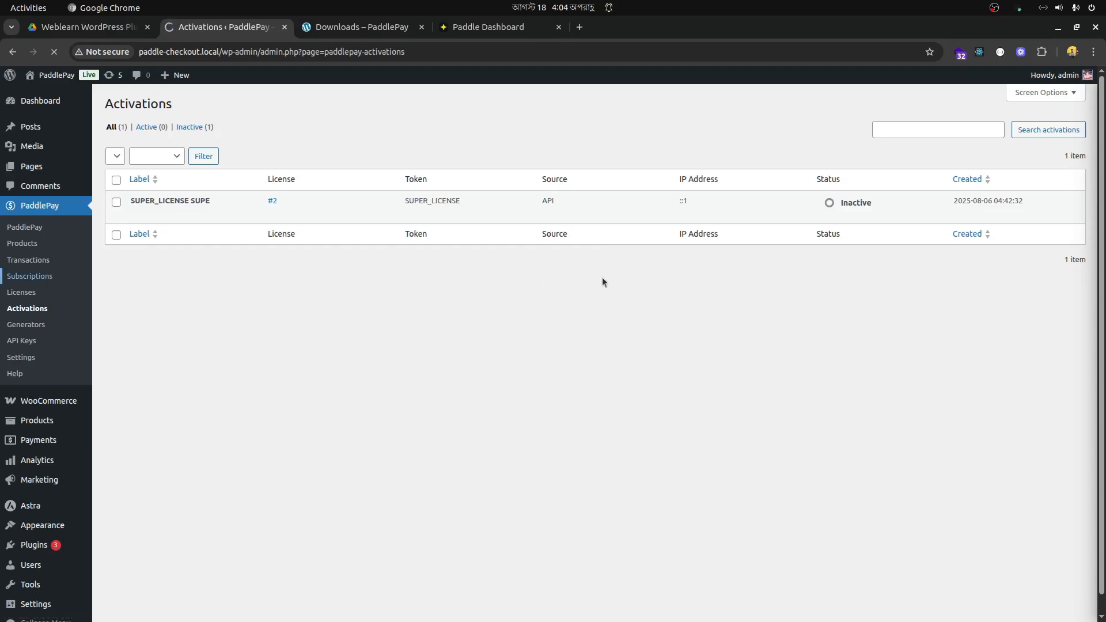